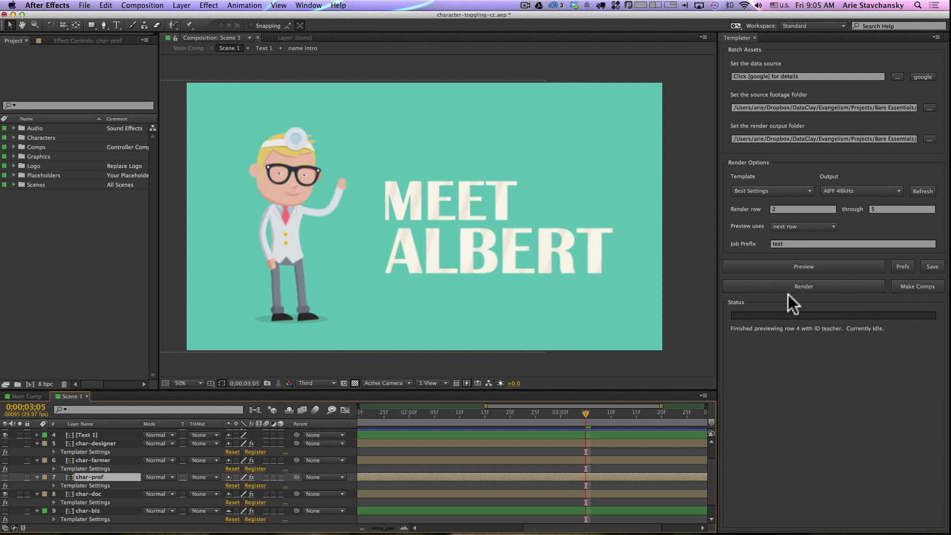
- Set Templater's preview to use the start row and preview that row in Scene 1
left_click(783, 225)
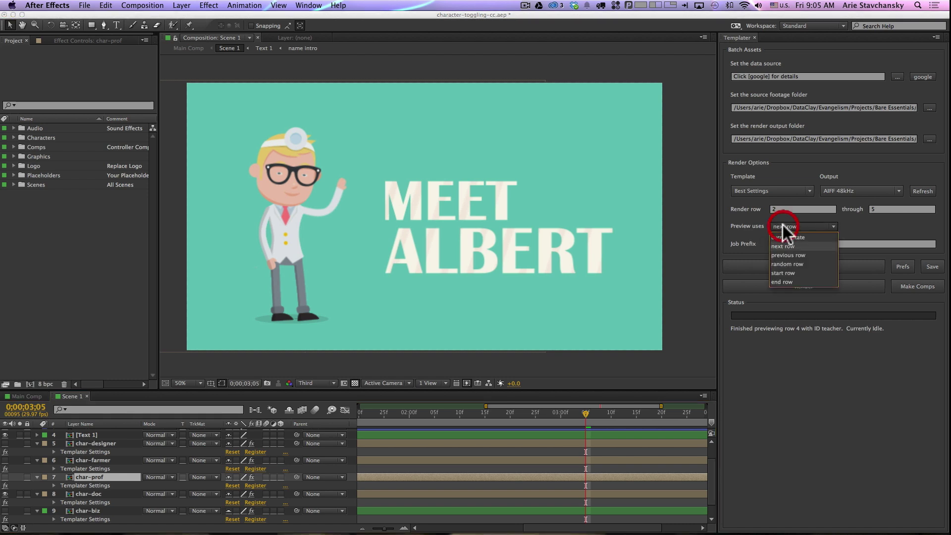
left_click(776, 273)
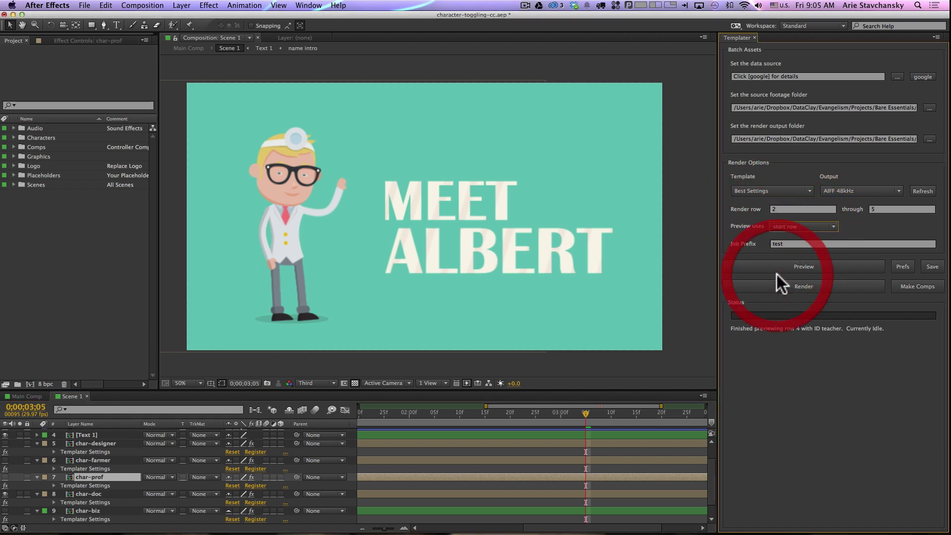
left_click(784, 265)
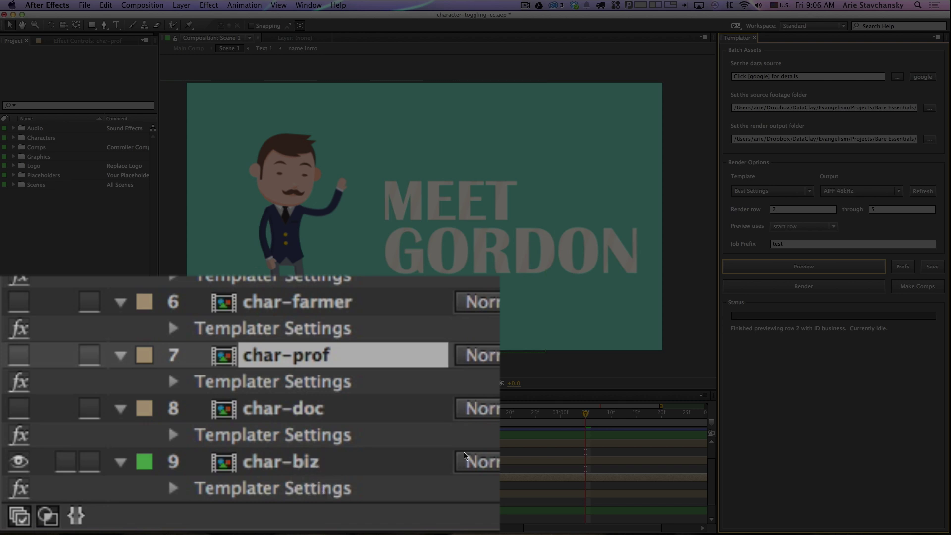
- Set Templater's preview to use the next row and preview the following two rows in Scene 1
left_click(795, 227)
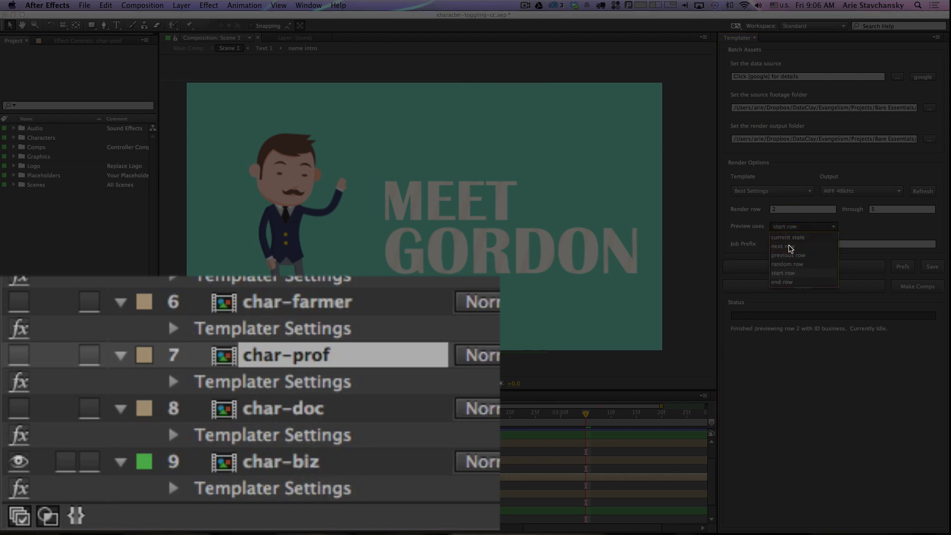
left_click(790, 250)
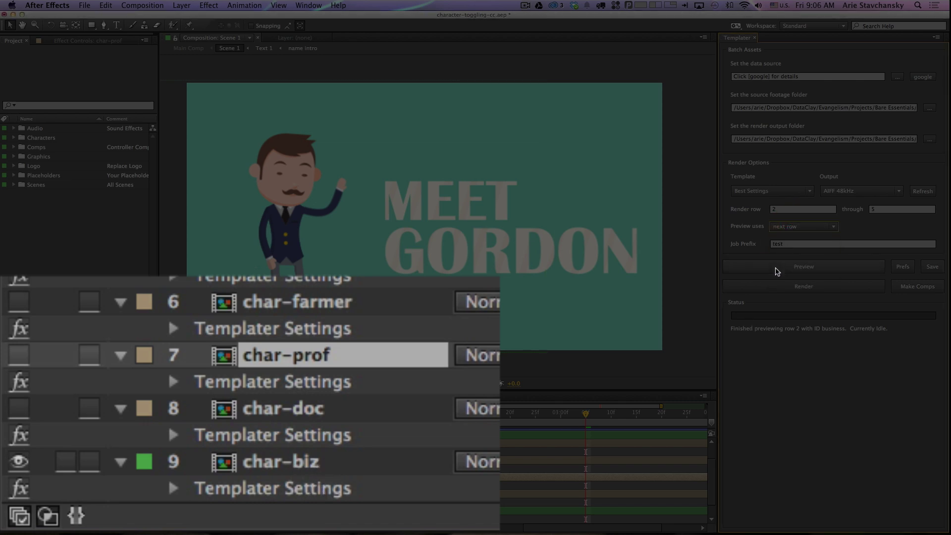
left_click(776, 270)
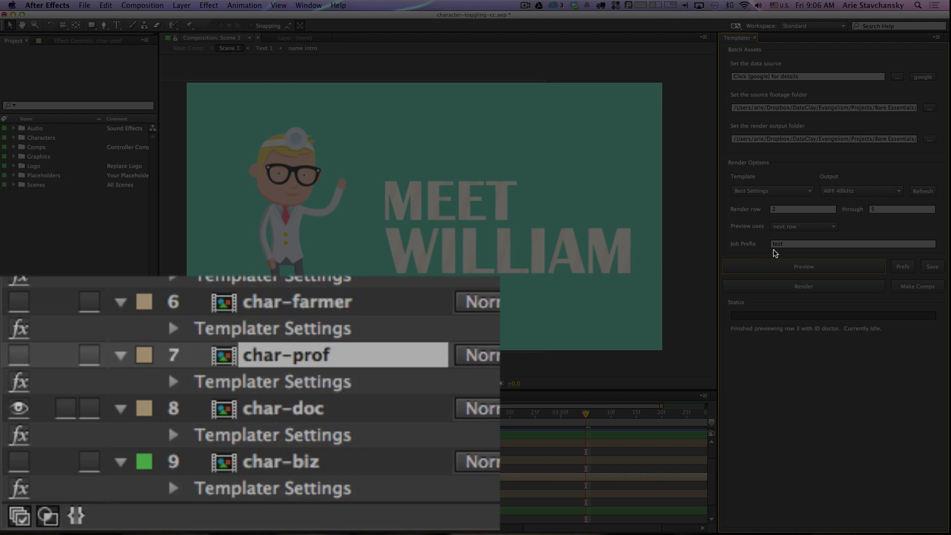
left_click(769, 268)
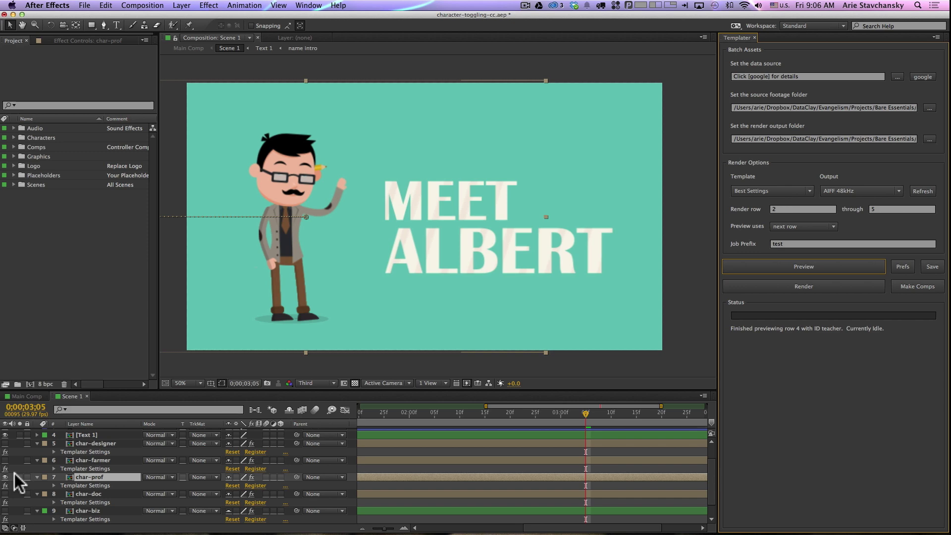
- Switch to the Google Sheets data source and examine the name column, the doctor row and the {{off}} entries in the char-biz to char-designer columns
key("ctrl+Right")
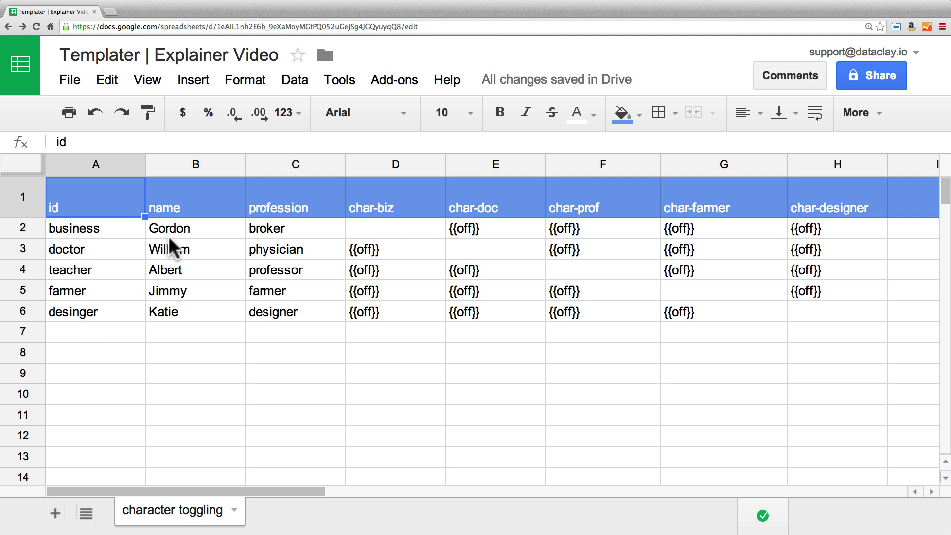
left_click(186, 214)
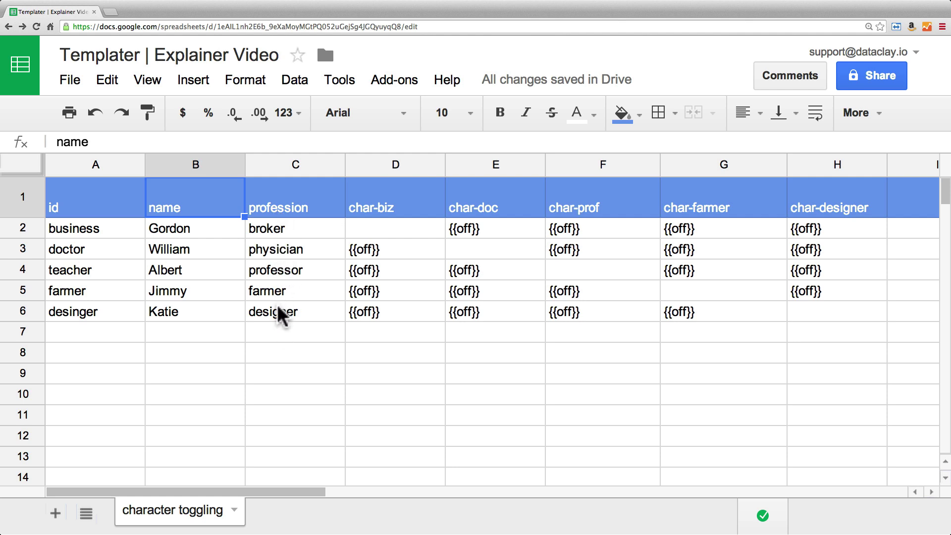
left_click(387, 214)
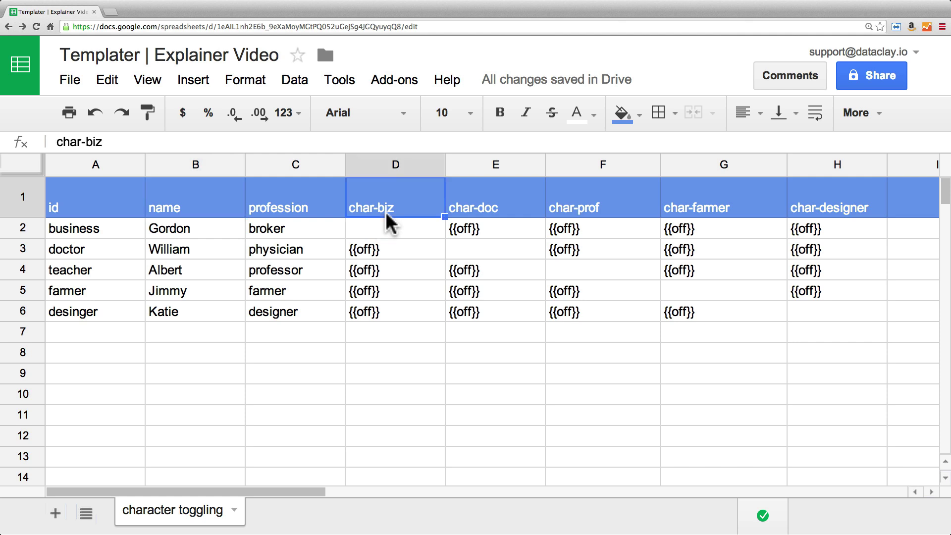
left_click(821, 174, "shift")
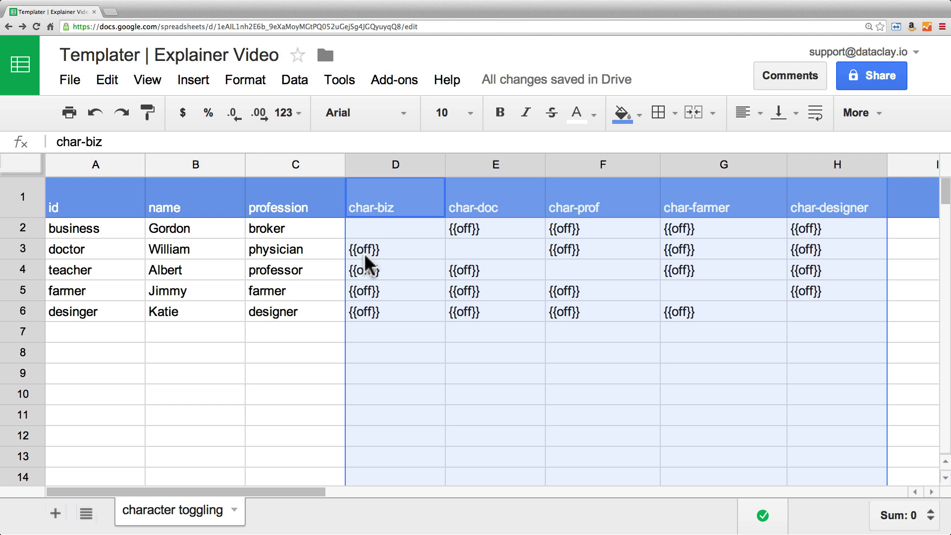
left_click(464, 230)
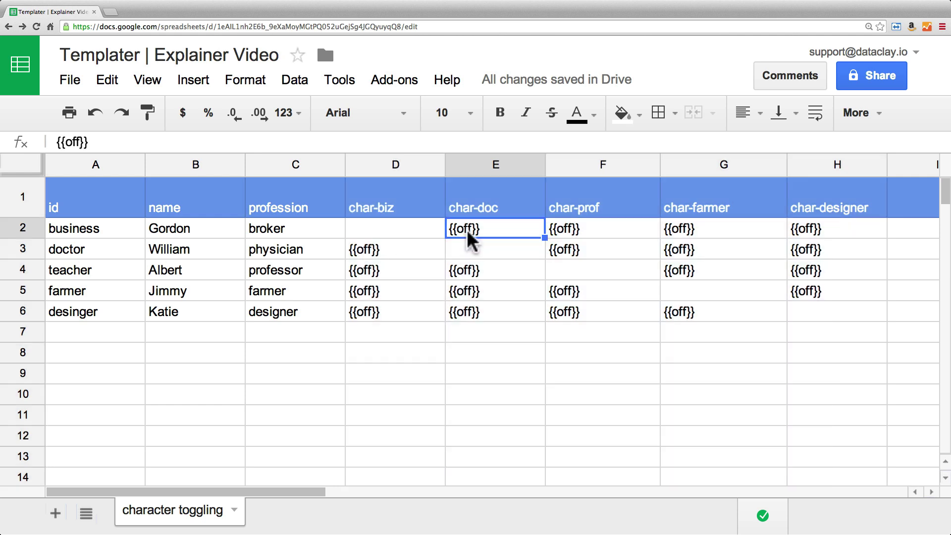
left_click(402, 231)
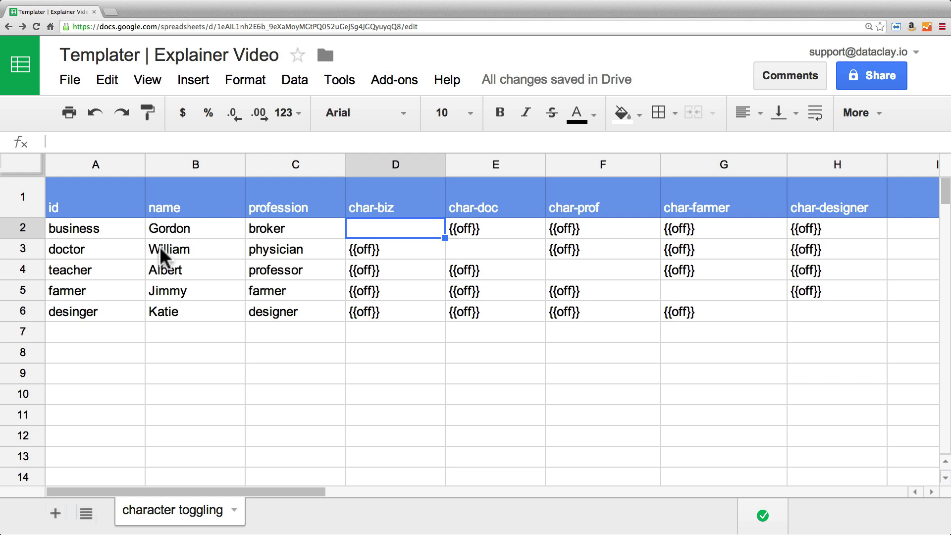
left_click_drag(32, 259, 33, 256)
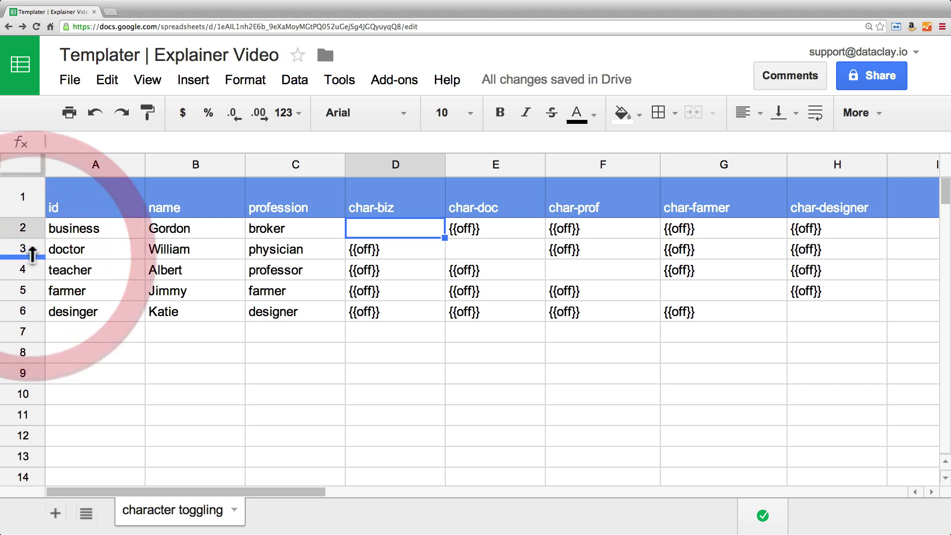
left_click(25, 249)
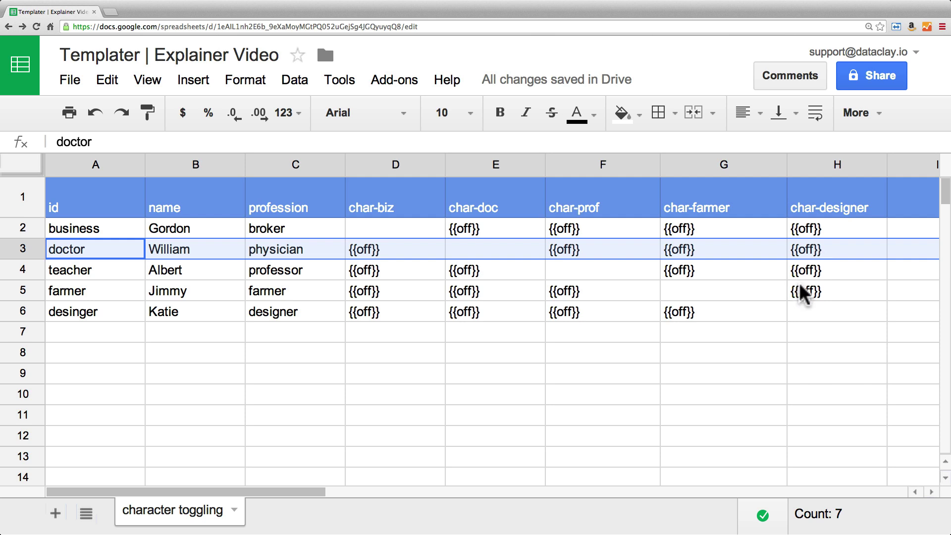
left_click(814, 297)
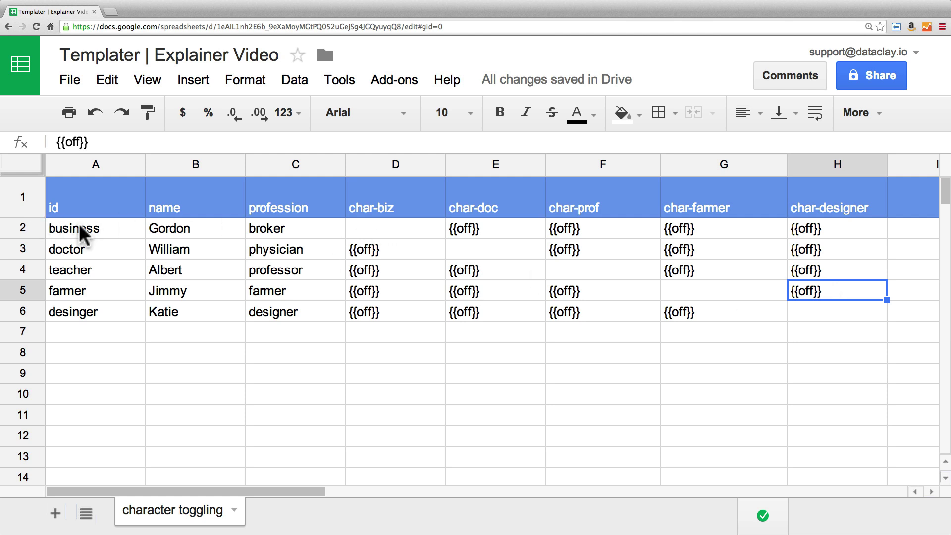
- Enter {{off}} in the char-biz cell of the business row
left_click(401, 227)
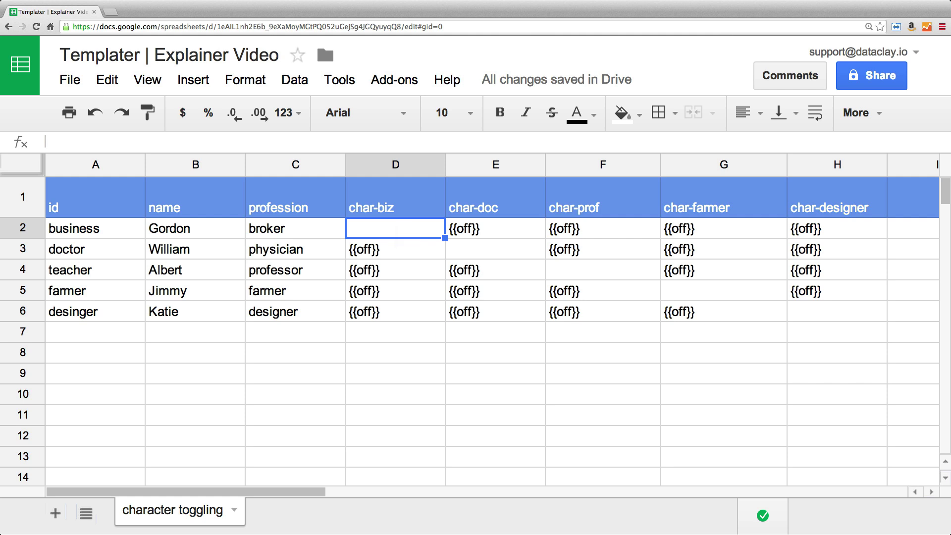
type("{{off}}")
key("Return")
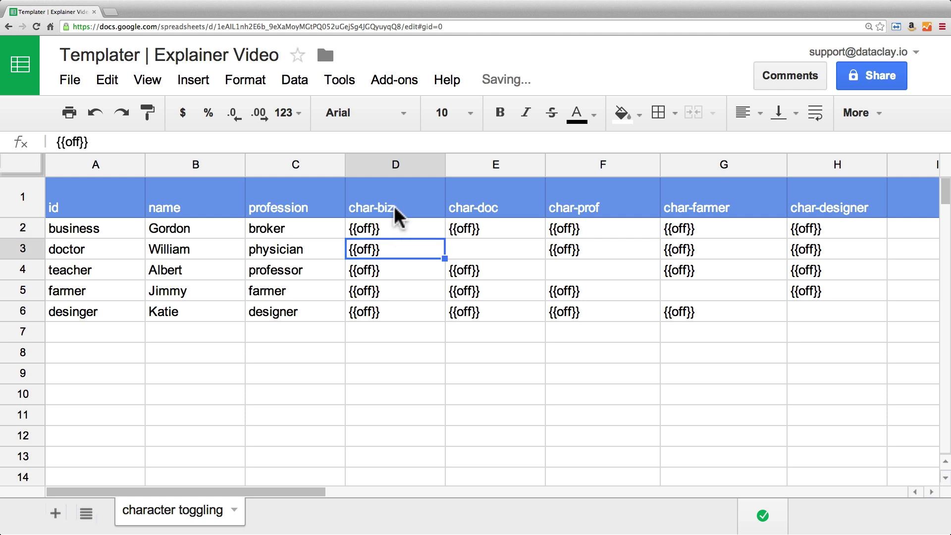
left_click(386, 226)
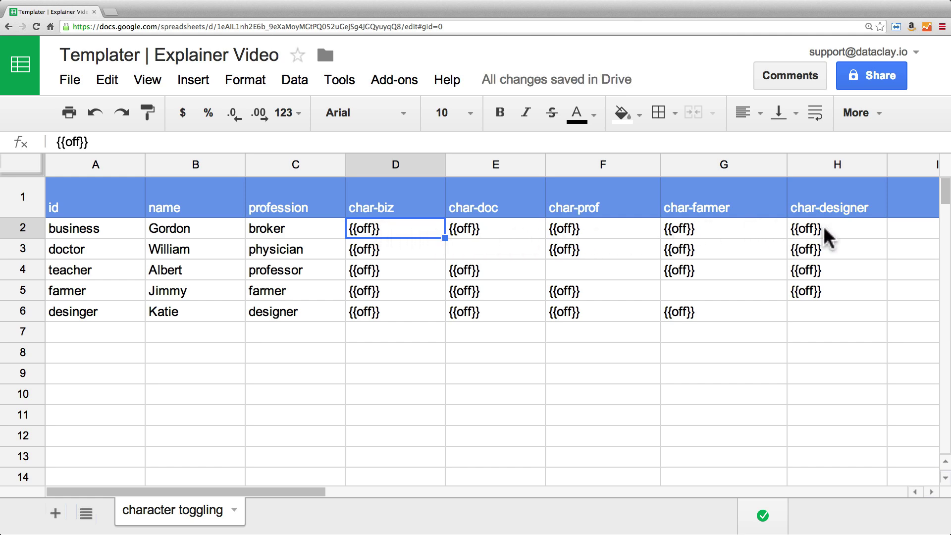
- Switch to After Effects, set Templater's preview to use the start row and preview it
key("ctrl+Left")
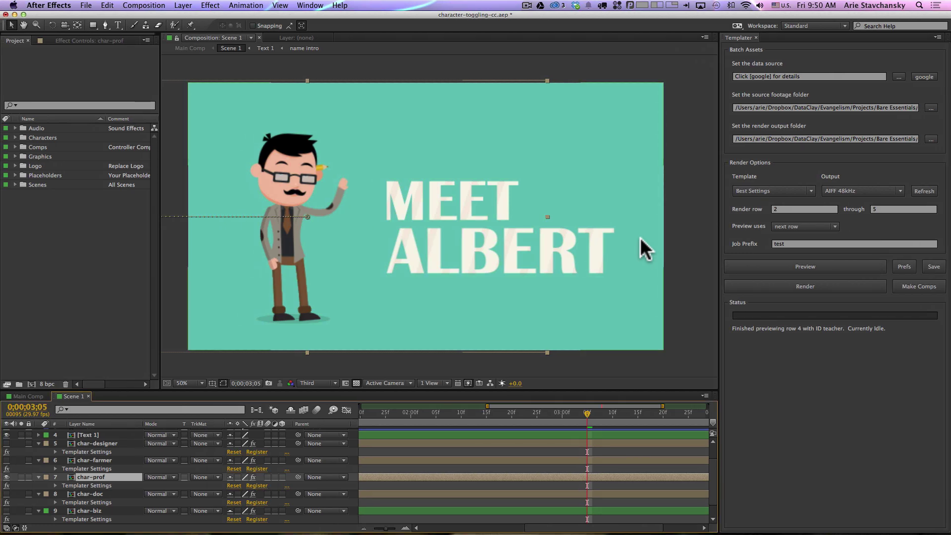
left_click(796, 226)
left_click(780, 272)
left_click(788, 263)
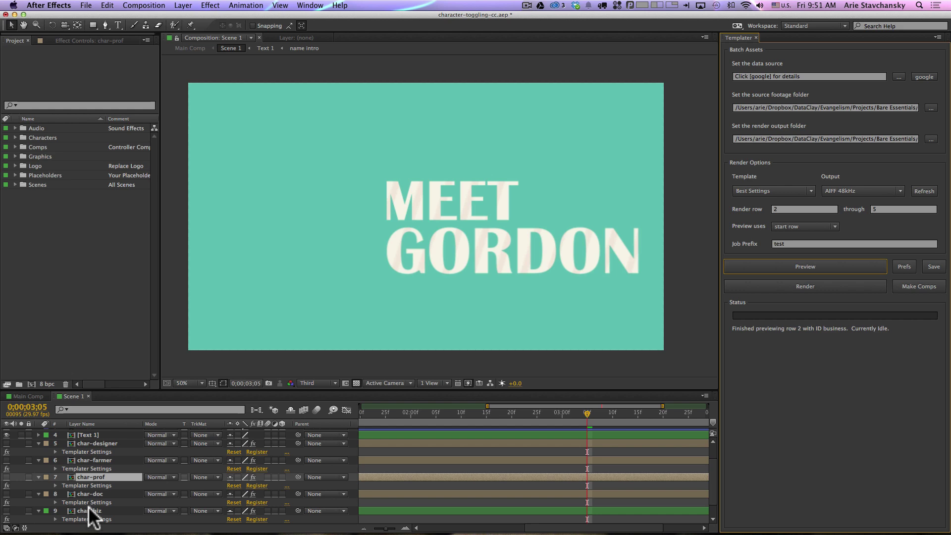
- Switch to the spreadsheet and clear {{off}} from the char-biz cell of the business row
key("ctrl+Right")
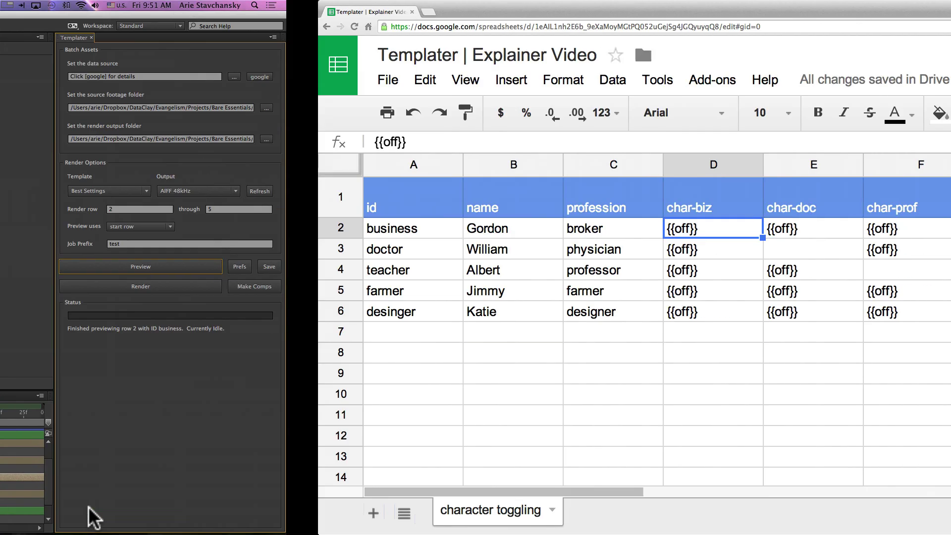
left_click(367, 228)
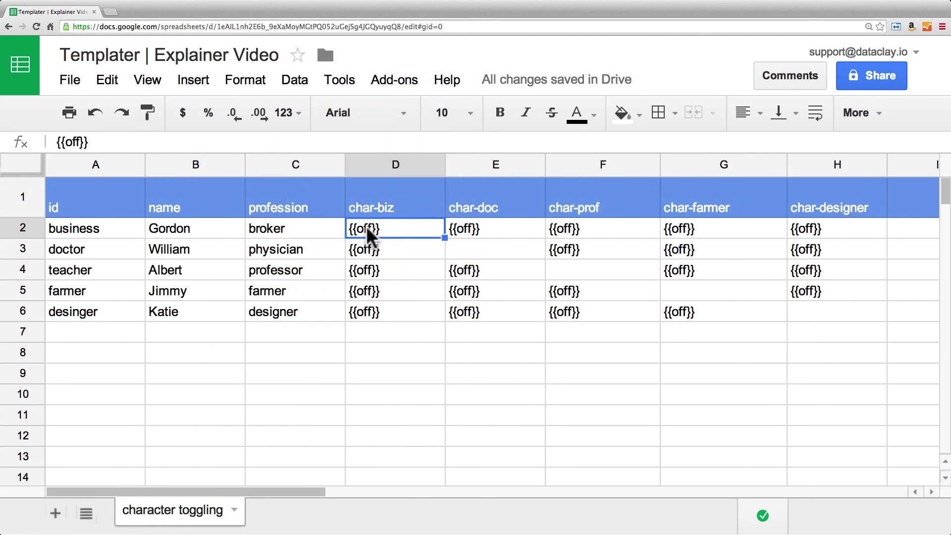
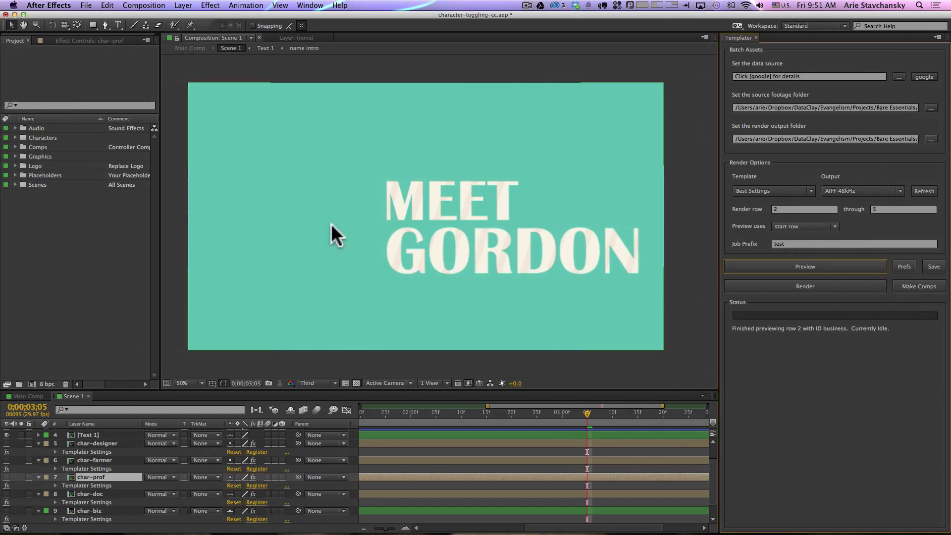
- In After Effects, open Main Comp, select the Scene 2 layer and move the current time to 0;00;05;25
left_click(21, 395)
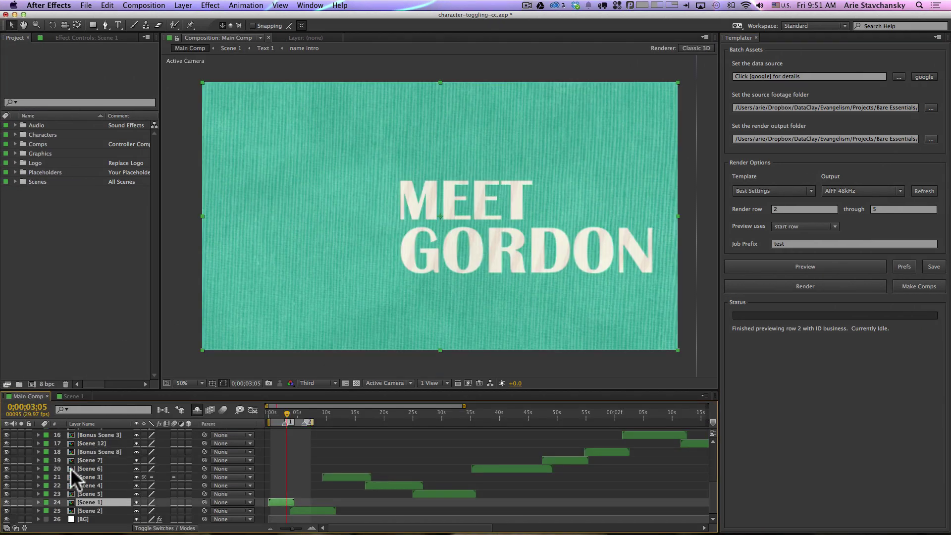
left_click(80, 510)
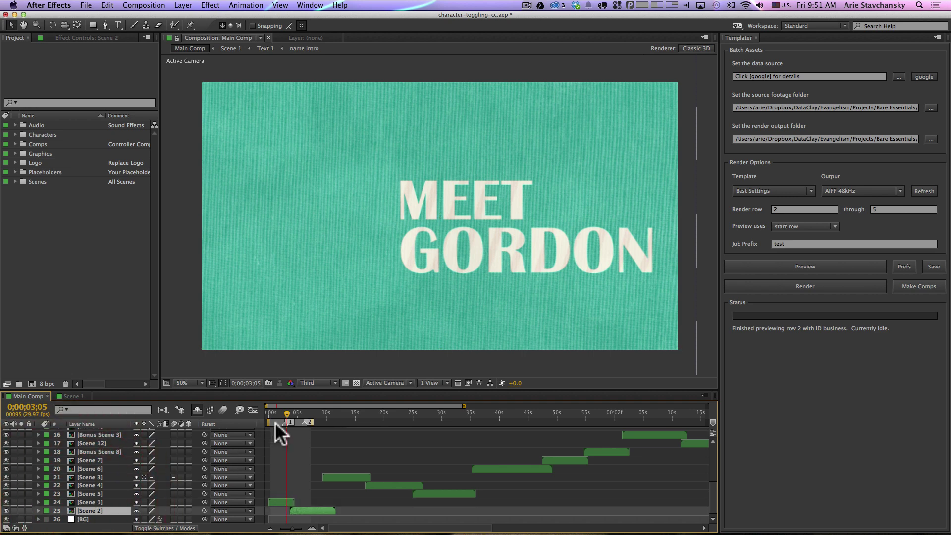
left_click_drag(285, 414, 302, 421)
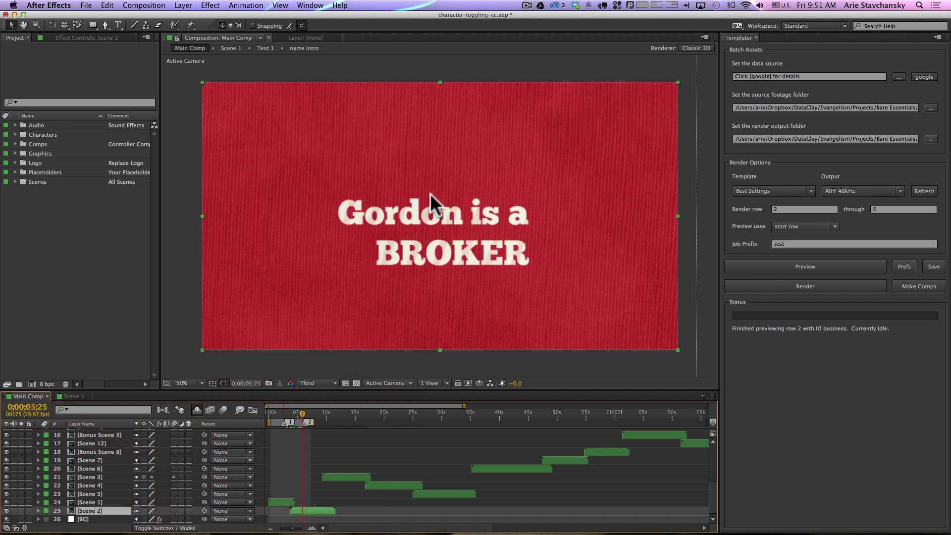
- Open the Scene 2 composition and reveal the Templater Settings effects on its five selected char- layers
left_click(70, 508)
double_click(72, 509)
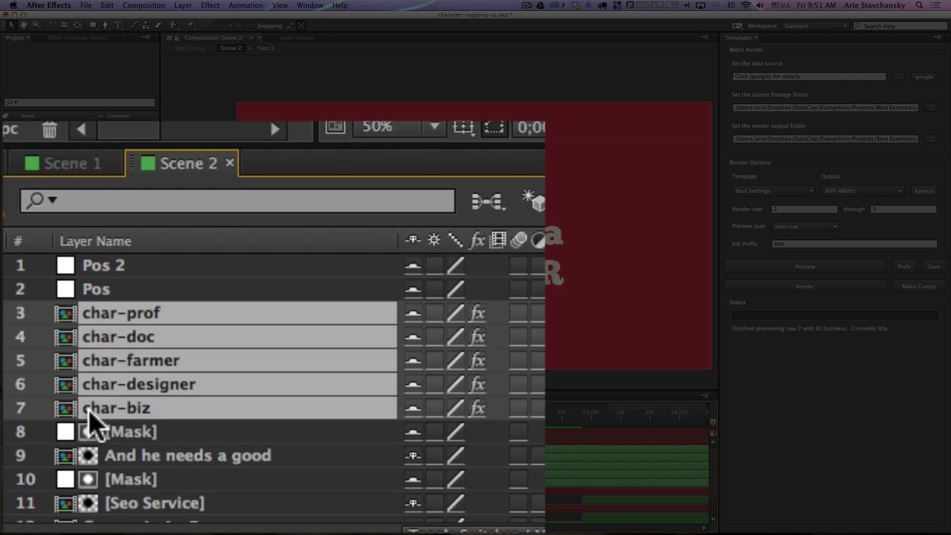
key("e")
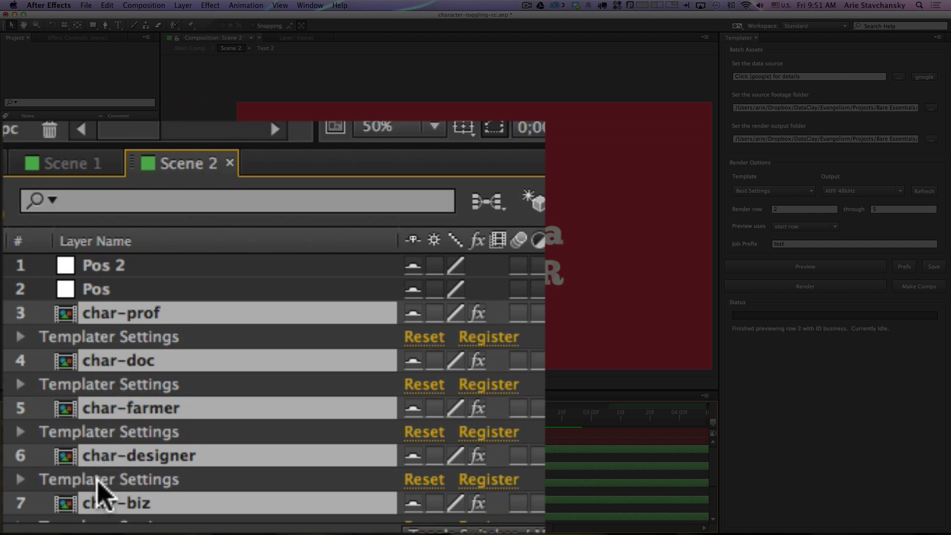
scroll(708, 520, "down", 2)
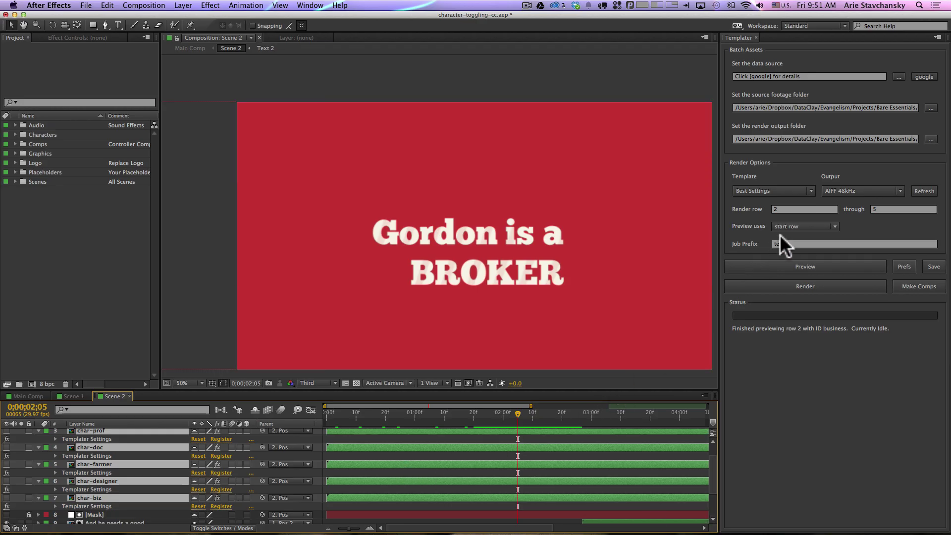
- Preview the start row in Scene 2, and set the preview to next row to preview the doctor row
left_click(775, 263)
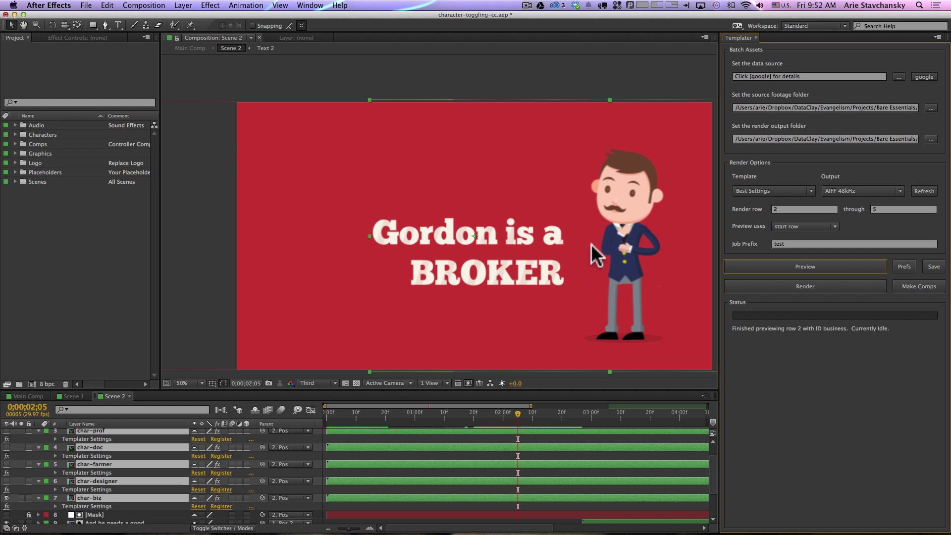
left_click(803, 223)
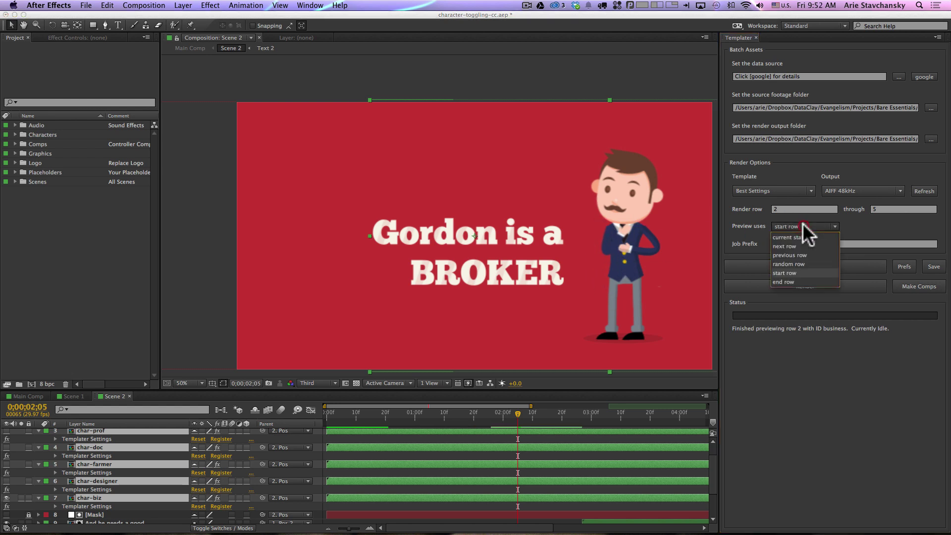
left_click(786, 244)
left_click(789, 266)
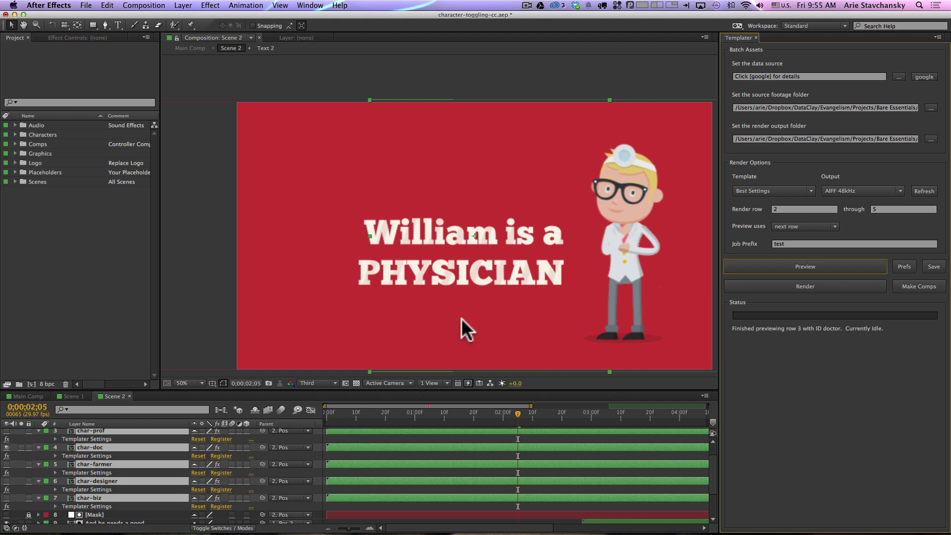
- Return to Main Comp and preview the next data row with Templater
left_click(32, 392)
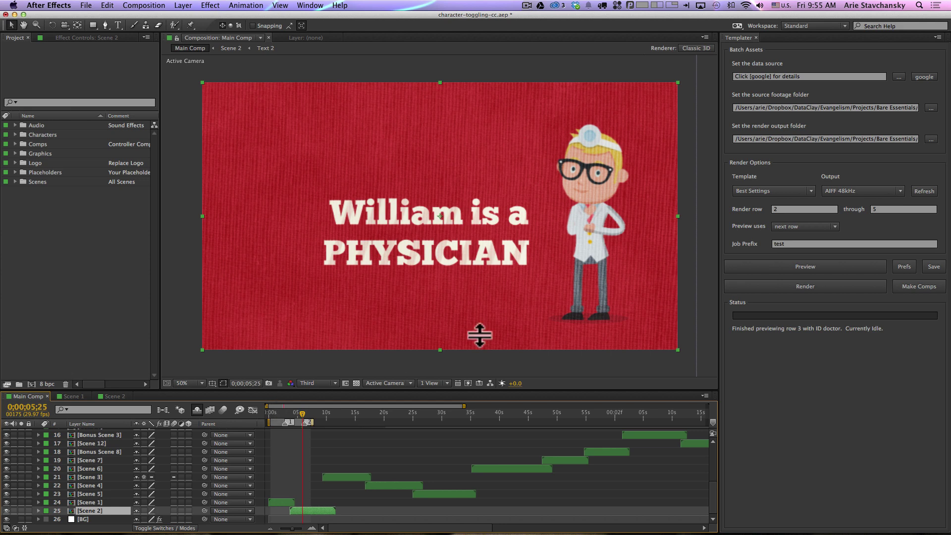
left_click(800, 266)
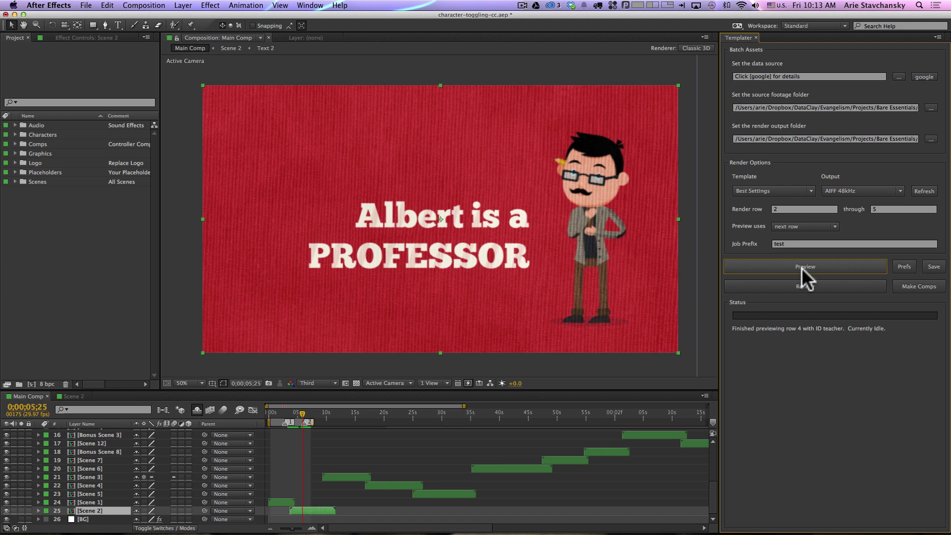
- Create a new project in After Effects for the basic layer toggling example
left_click(85, 5)
mouse_move(99, 17)
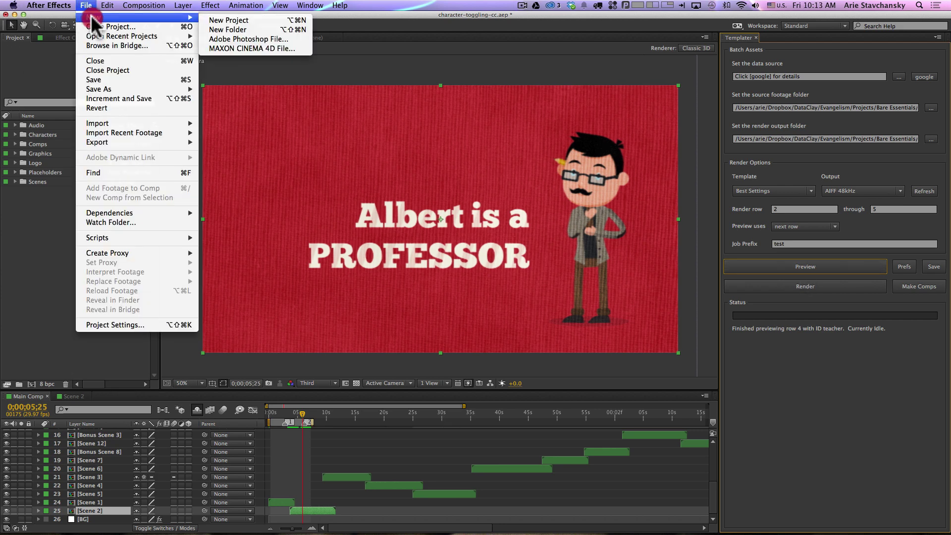
left_click(240, 22)
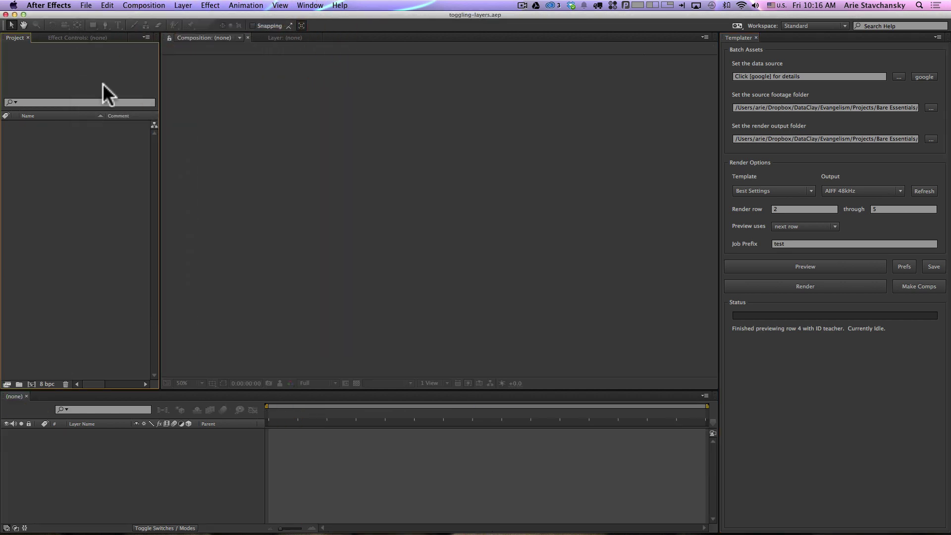
- Switch to Google Sheets, create a blank spreadsheet and name it "Templater | Basic Layer Toggling"
key("ctrl+Right")
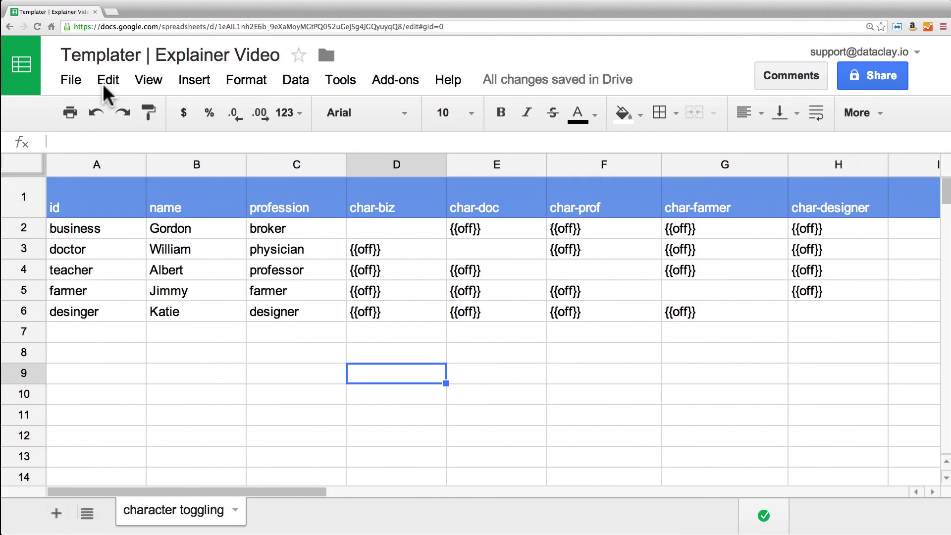
left_click(19, 65)
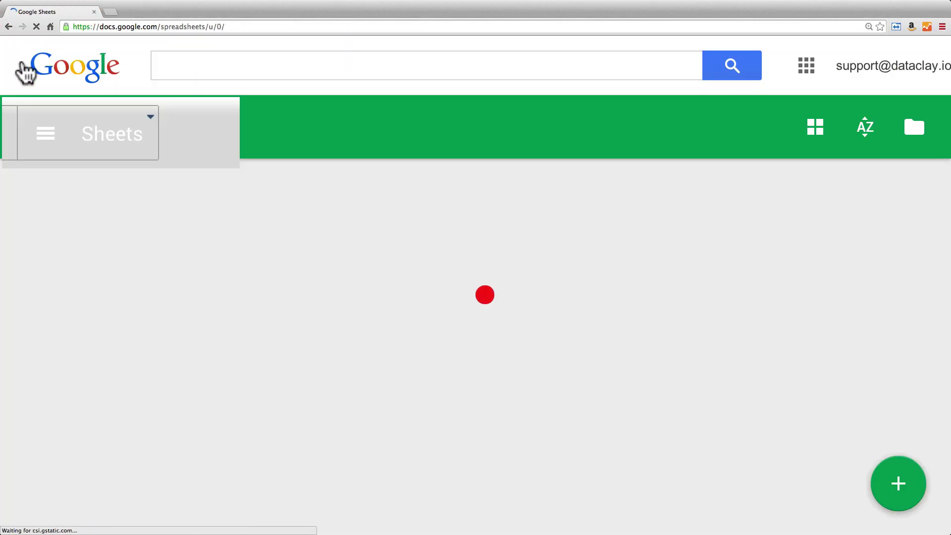
left_click(880, 482)
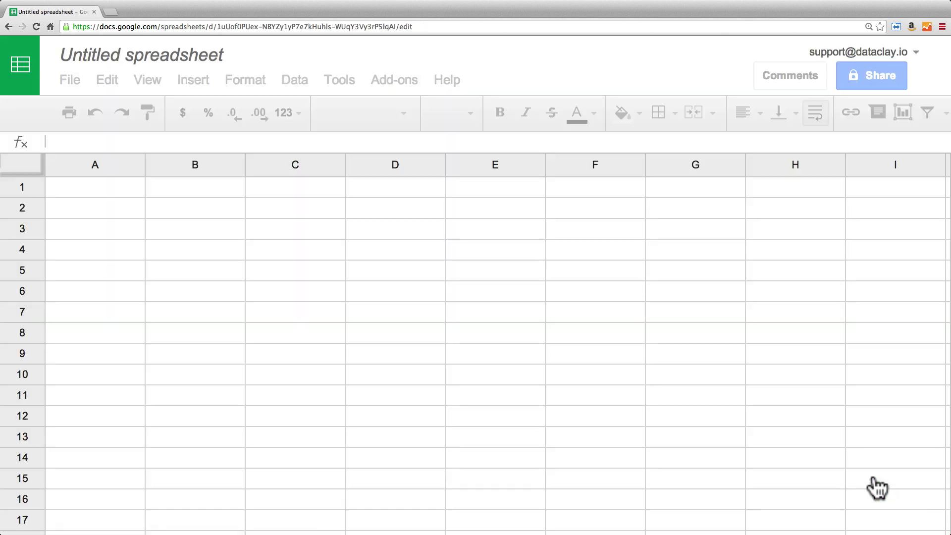
left_click(152, 61)
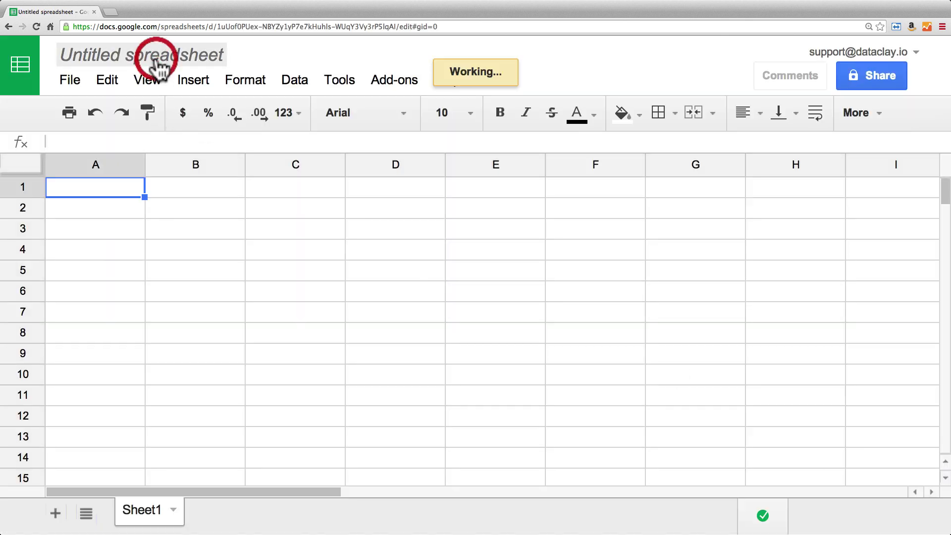
type("Templat")
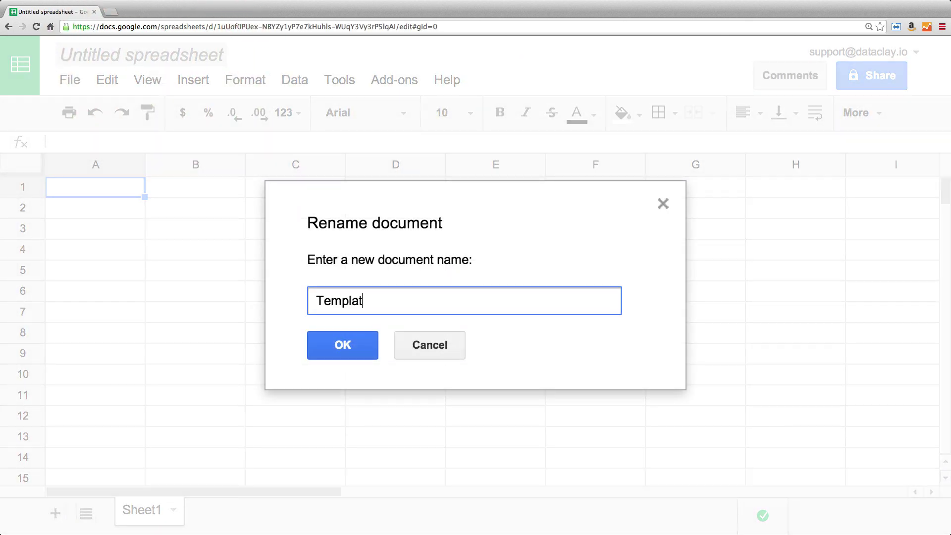
type("er | Basic Layer Toggling")
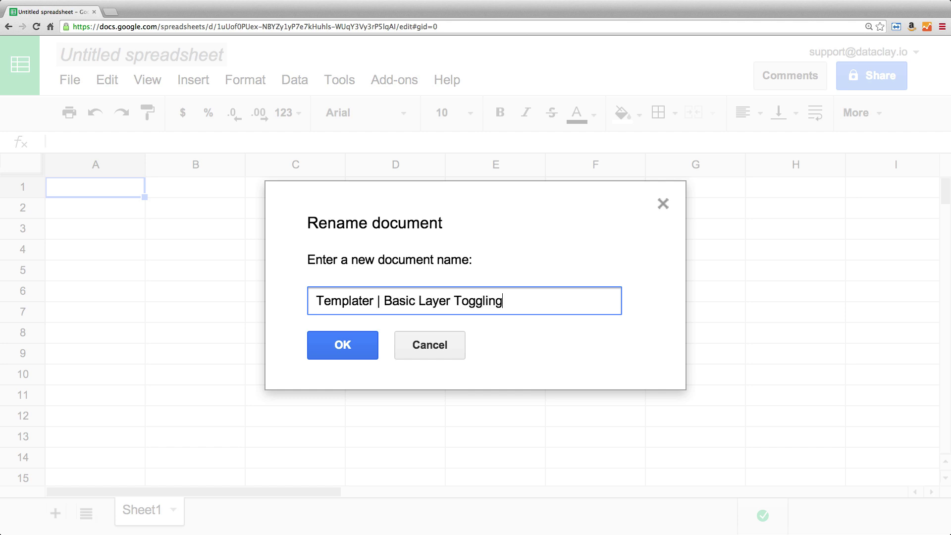
key("Return")
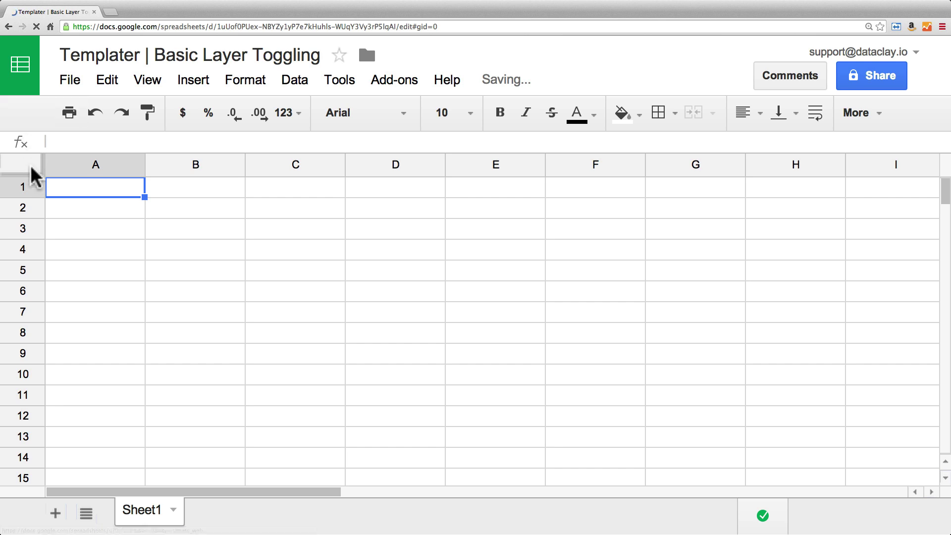
- Enter the column headers id in A1 and sample in B1, and select cell A2
type("id")
key("Return")
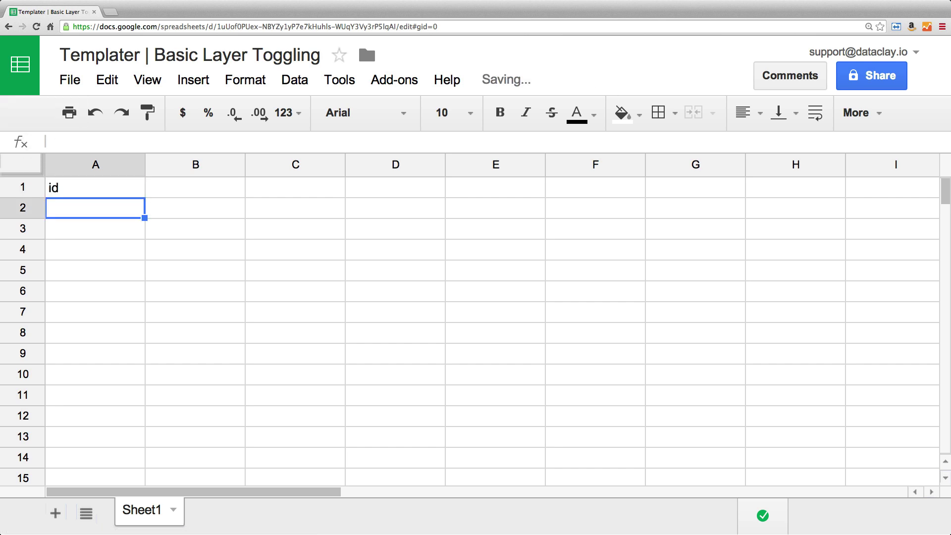
left_click(194, 187)
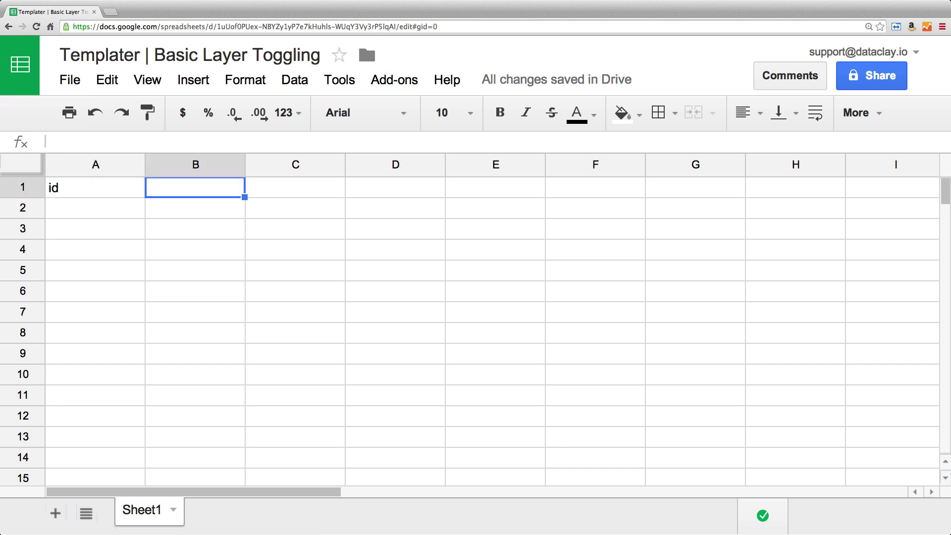
type("sample")
key("Return")
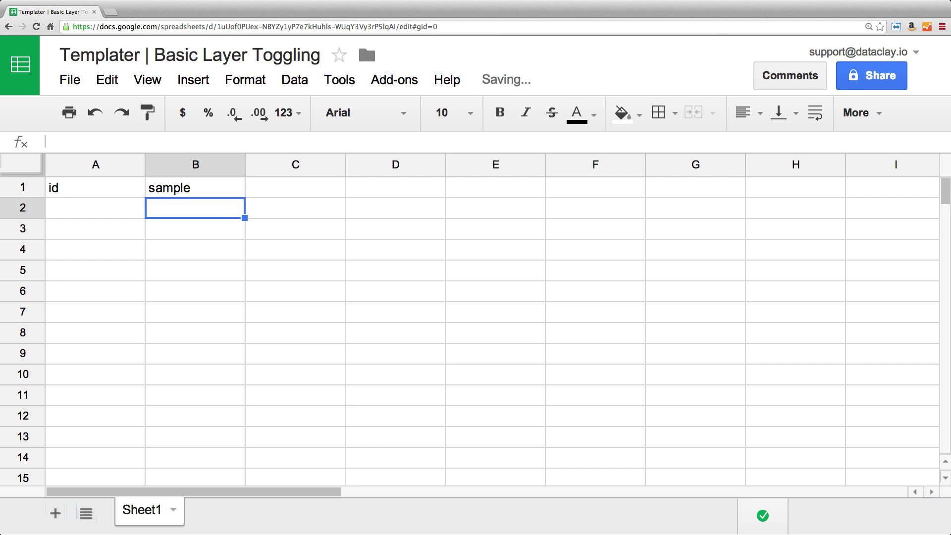
left_click(95, 207)
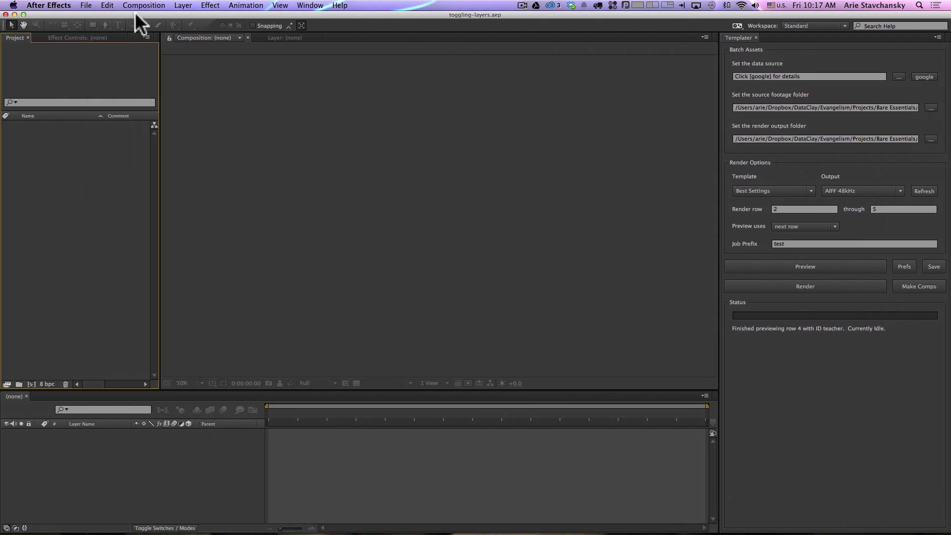
- In After Effects, create a new composition using the HDV/HDTV 720 29.97 preset
left_click(141, 5)
left_click(138, 14)
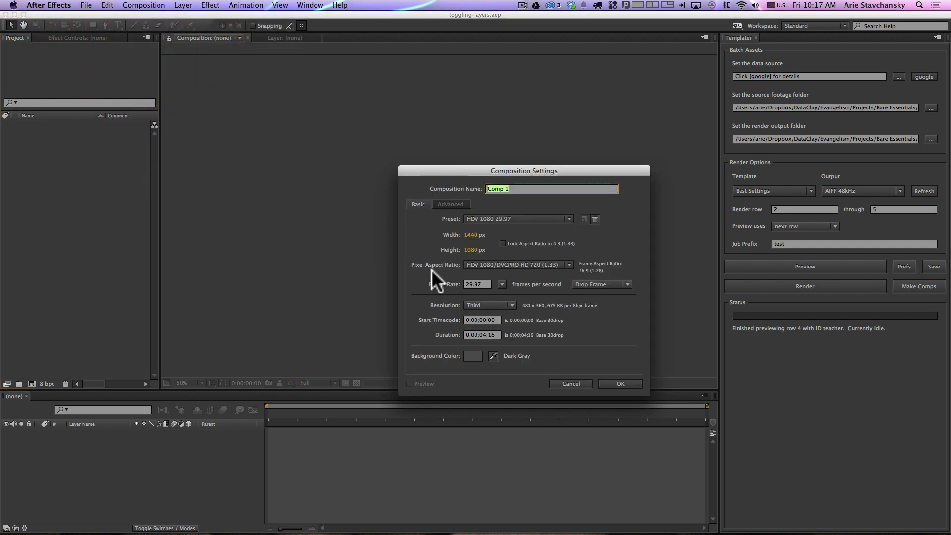
left_click(500, 219)
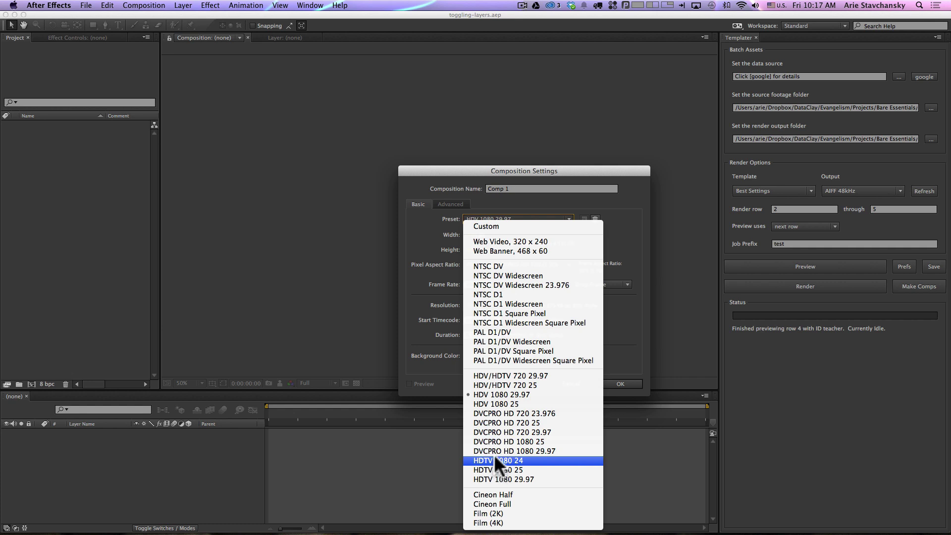
left_click(518, 376)
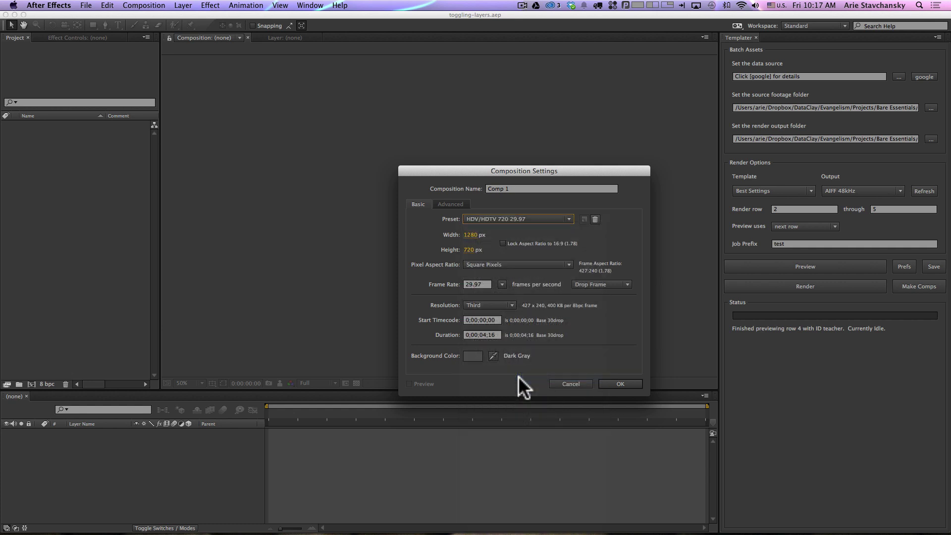
left_click(622, 383)
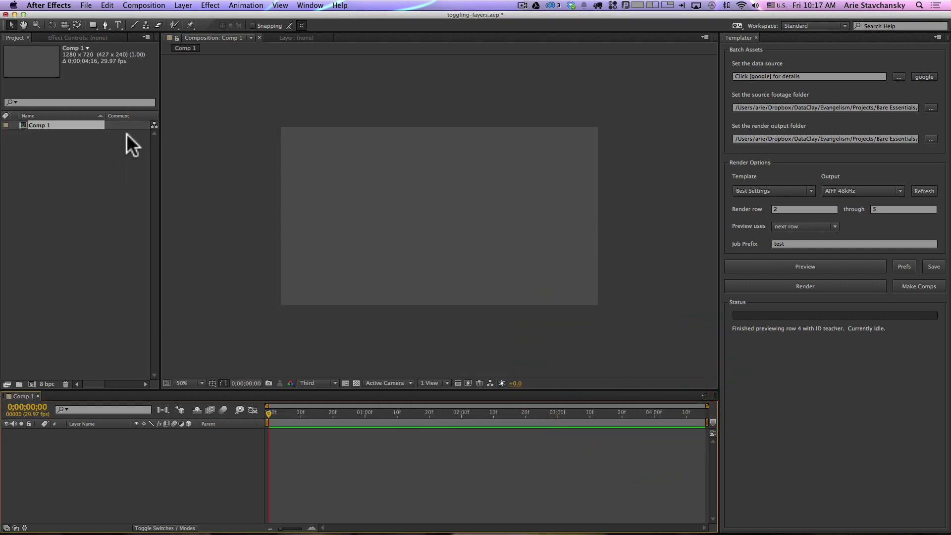
- Add a text layer reading "headline" near the middle of the composition
left_click(191, 6)
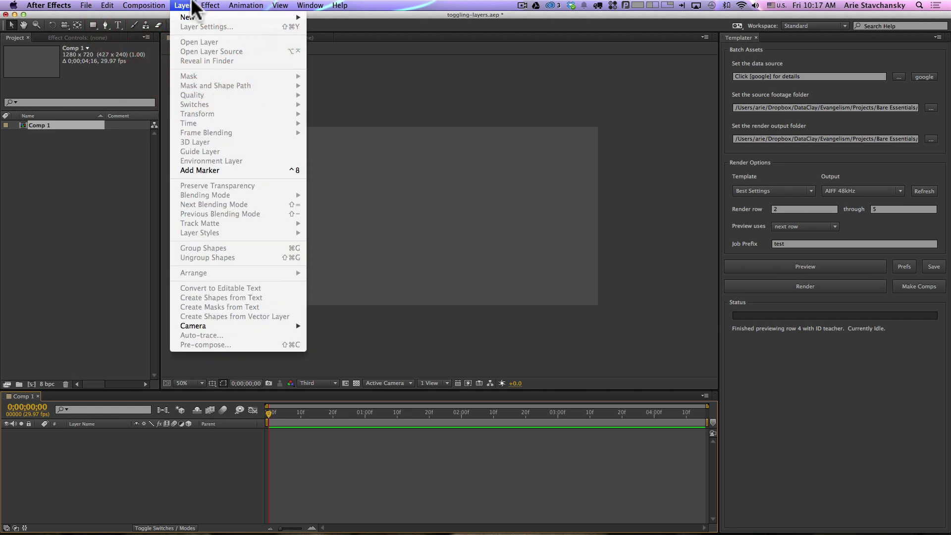
left_click(126, 316)
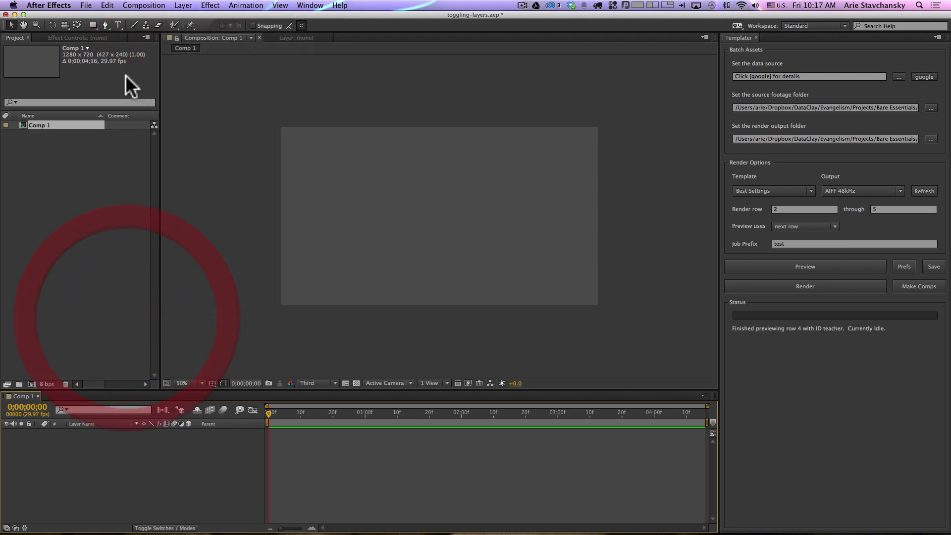
left_click(118, 25)
left_click(352, 211)
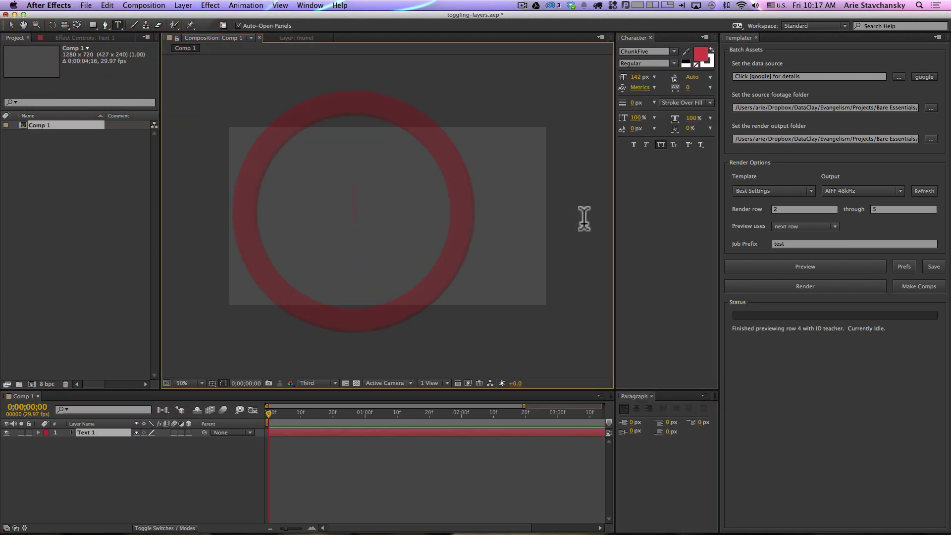
type("HEADIN")
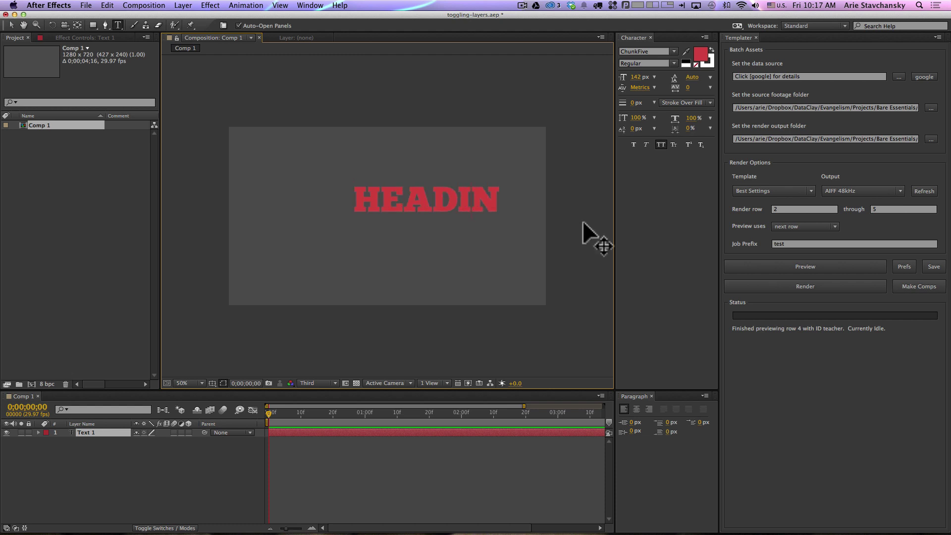
key("BackSpace")
key("BackSpace")
type("line")
key("KP_Enter")
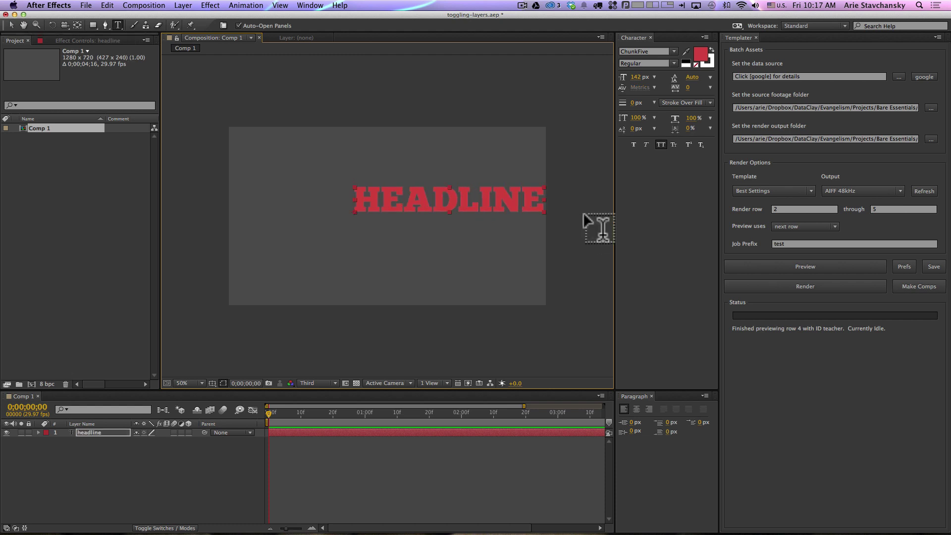
- Set the headline text's fill color to white and move the text to the upper part of the composition
left_click(700, 52)
left_click_drag(448, 263, 293, 225)
left_click(548, 238)
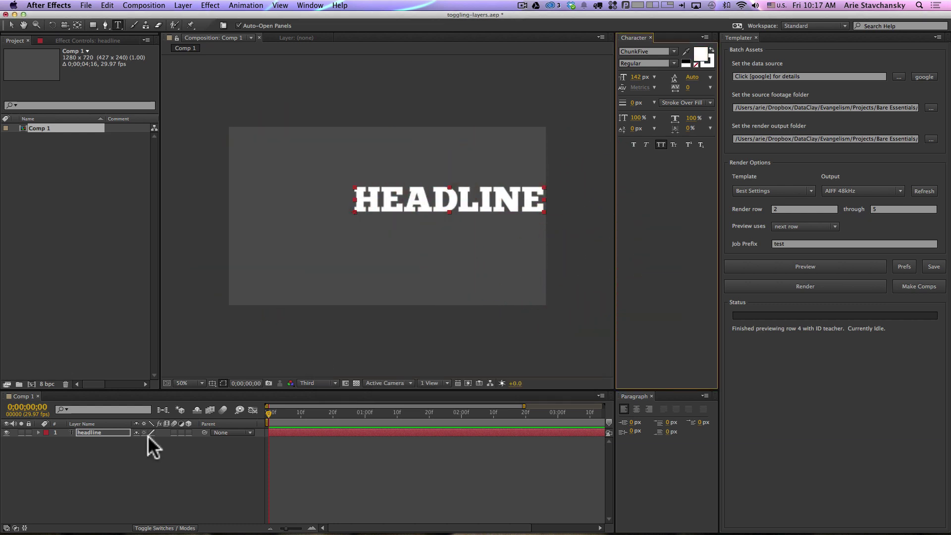
left_click(358, 381)
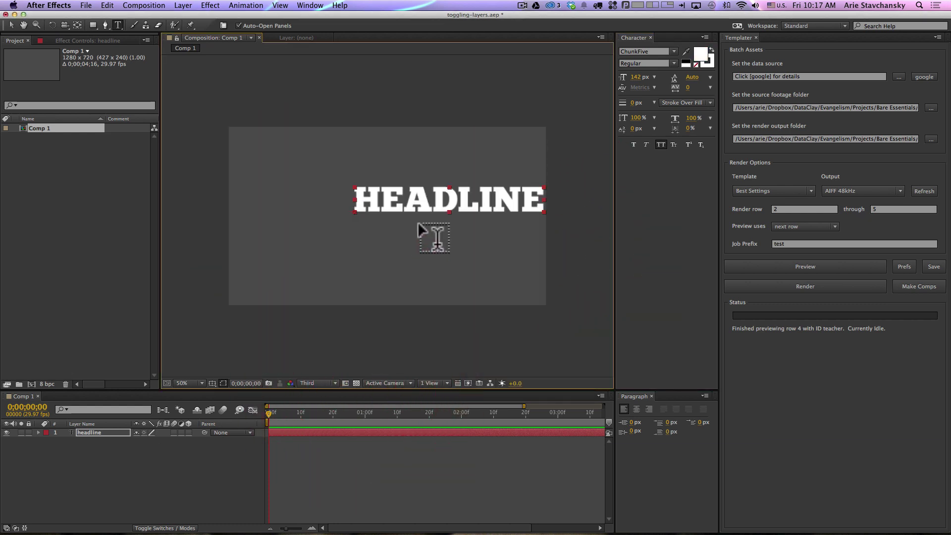
key("v")
left_click_drag(426, 200, 371, 166)
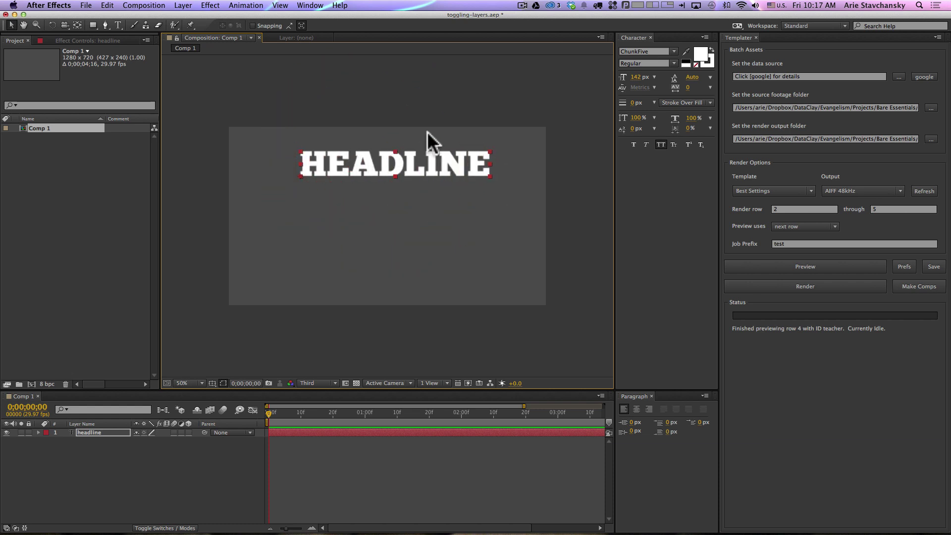
- Change the headline text's font to ITC Officina Sans in the Book style
left_click(654, 51)
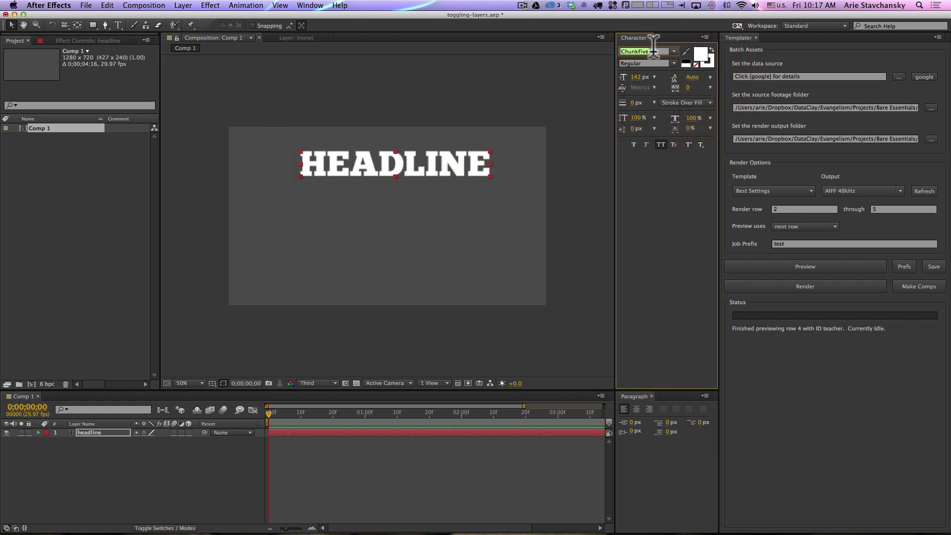
type("av")
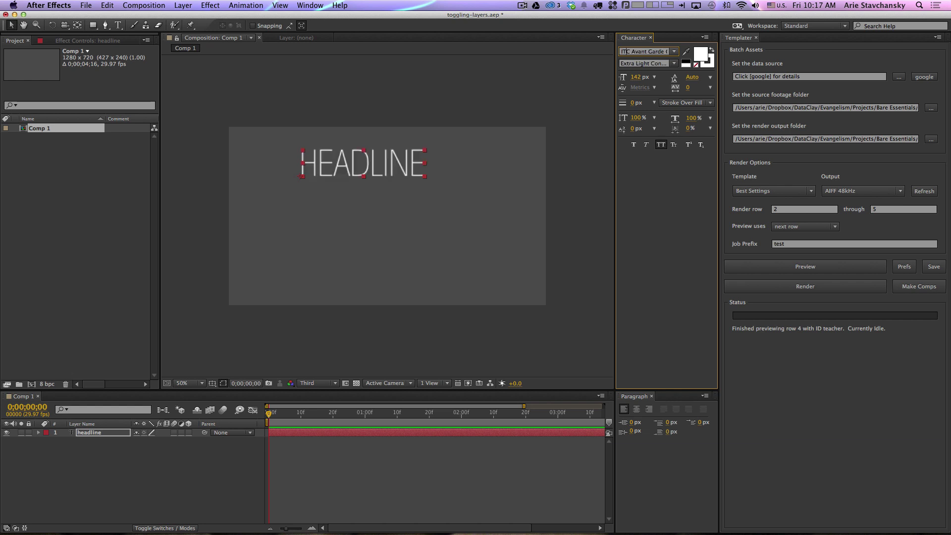
type("o")
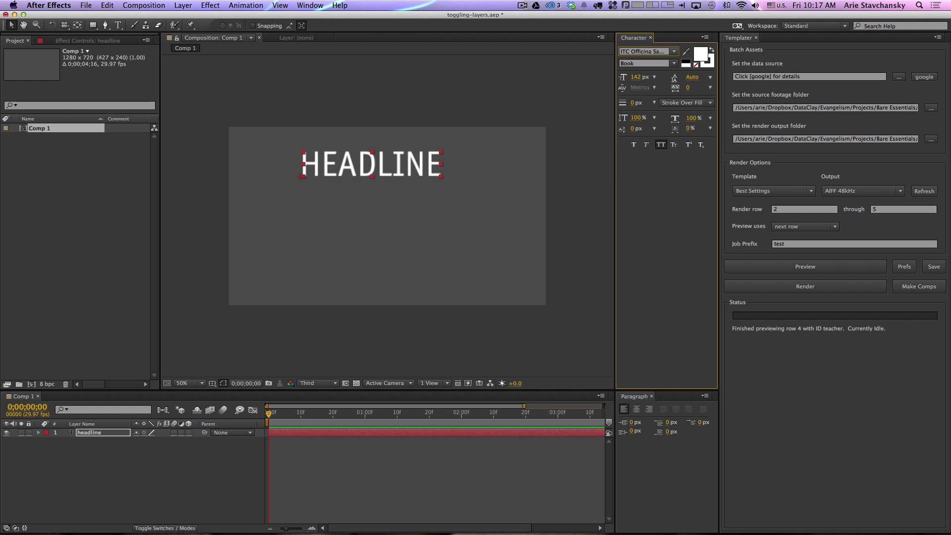
- Turn off All Caps for the text layer and retype its text as "Headline"
left_click(704, 37)
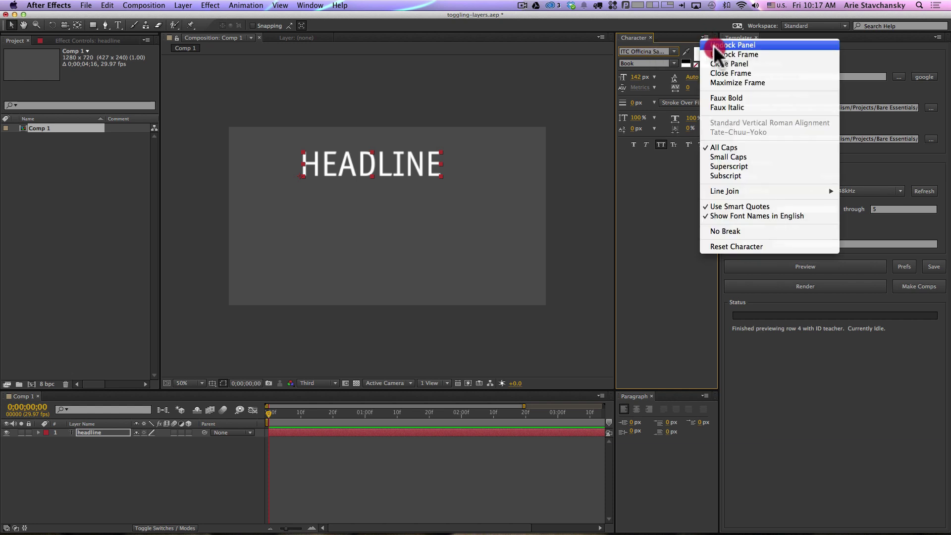
left_click(724, 147)
double_click(318, 168)
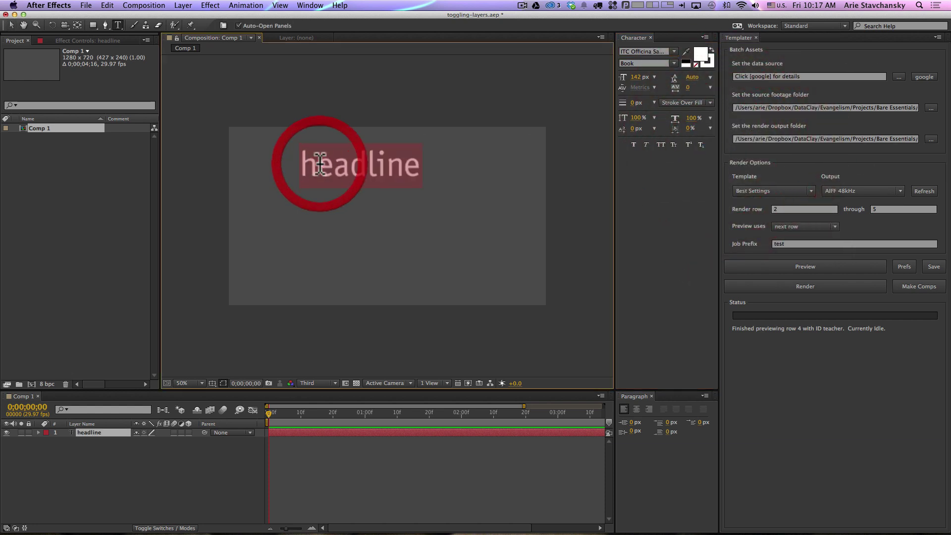
type("Headline")
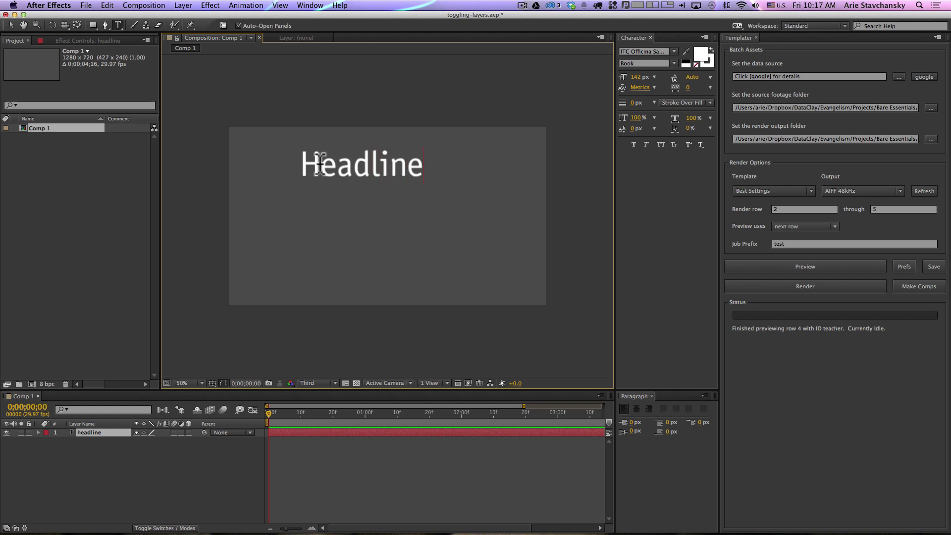
key("KP_Enter")
- Set the Headline text's font style to Bold and move the text to about the center of the composition
left_click(673, 63)
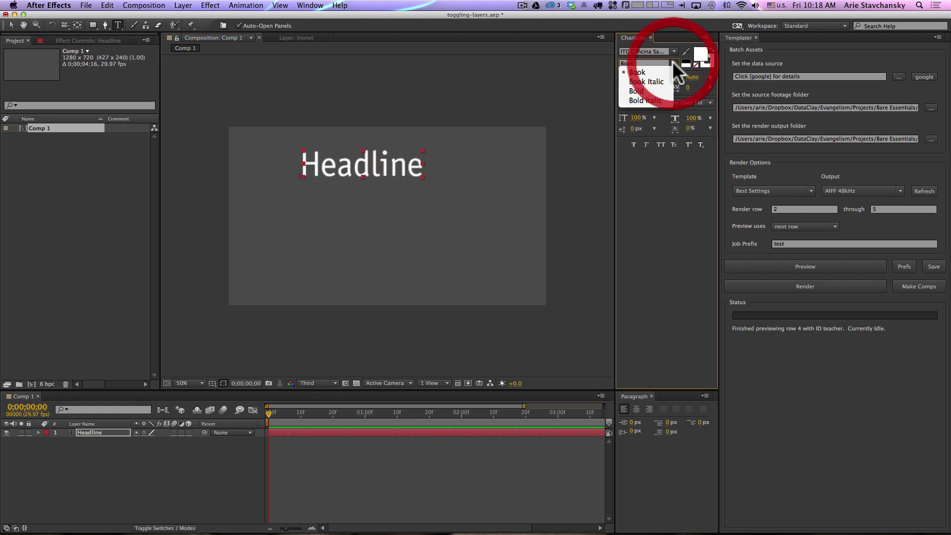
left_click(637, 90)
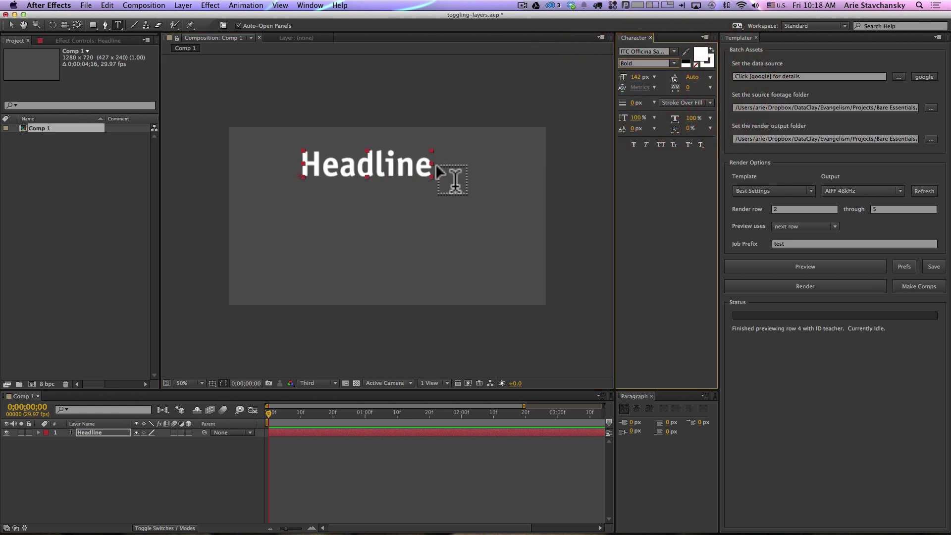
key("v")
left_click_drag(403, 165, 415, 208)
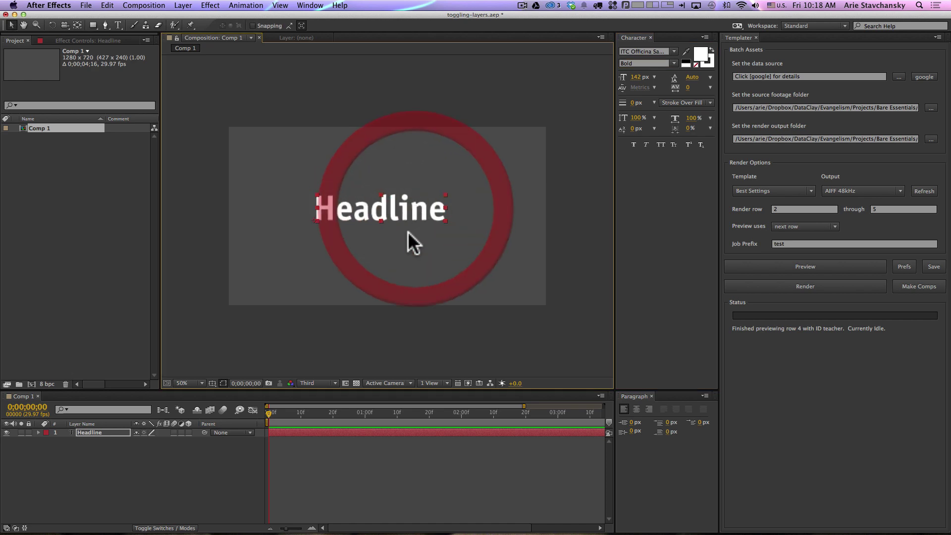
left_click(79, 427)
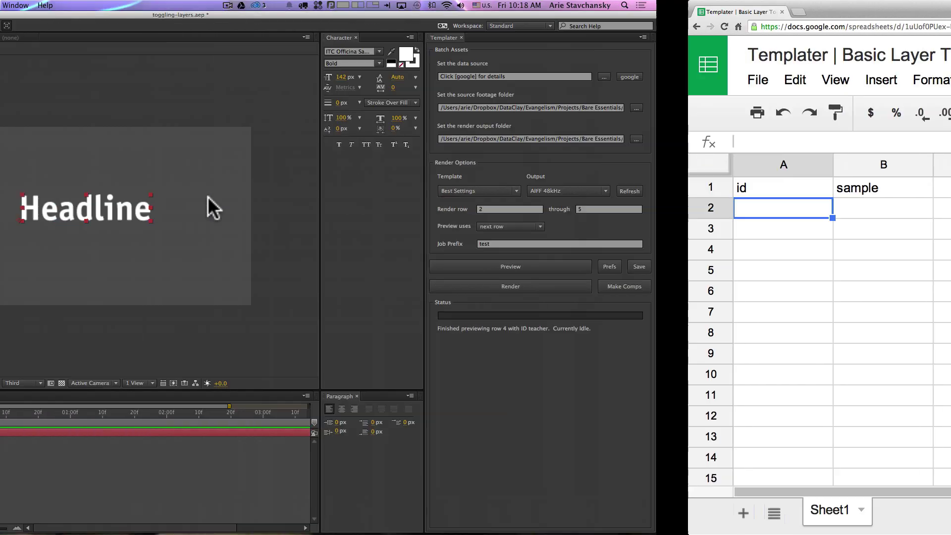
- Rename the Headline text layer as sample and apply the DataClay Templater Settings effect to it
key("Return")
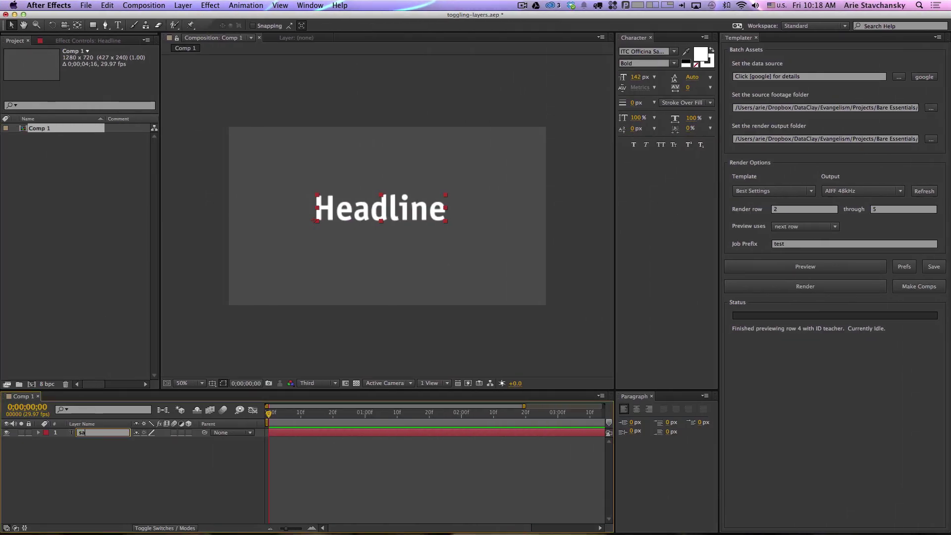
type("sample")
key("Return")
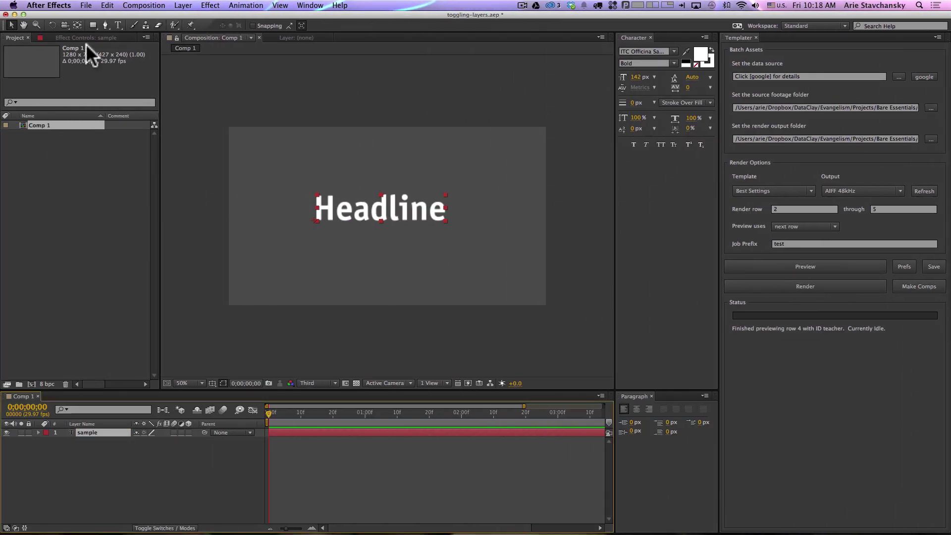
left_click(179, 5)
mouse_move(210, 6)
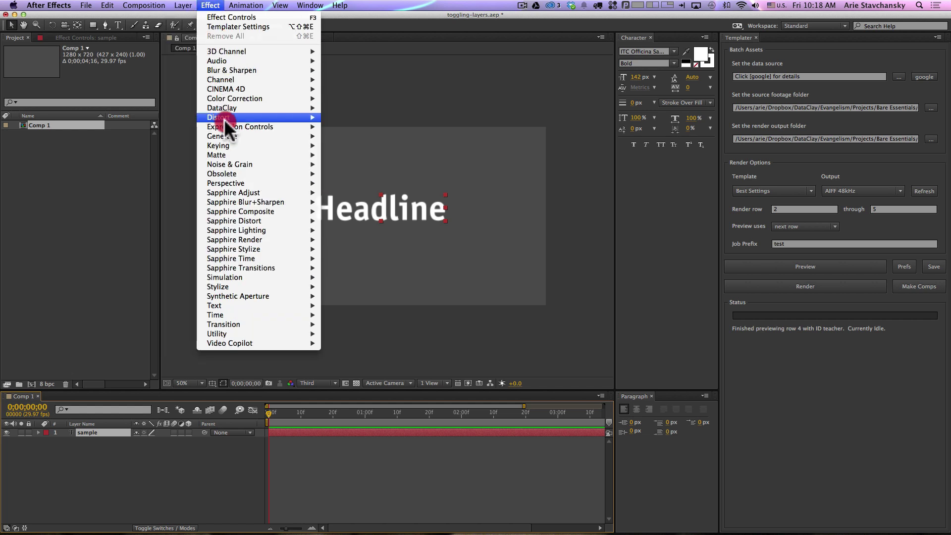
mouse_move(230, 107)
left_click(342, 108)
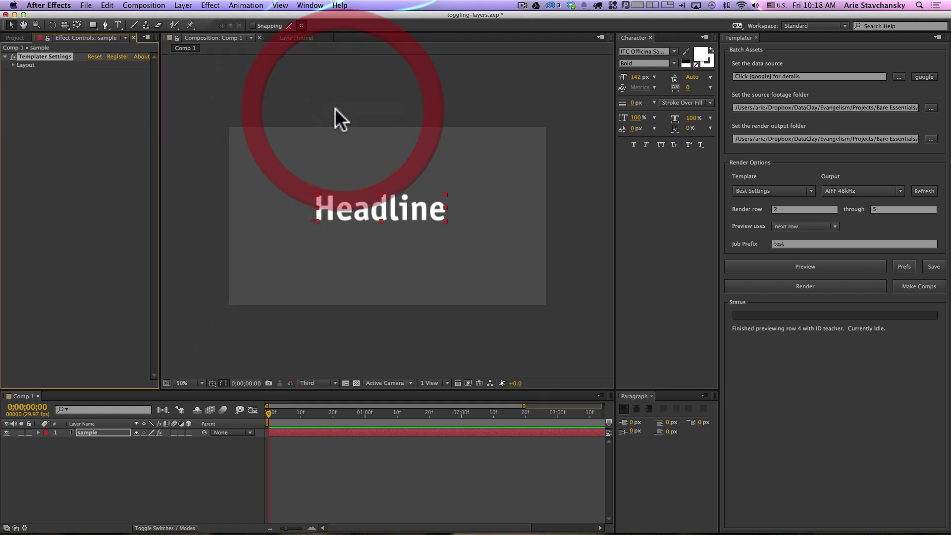
- In the sample layer's Templater alignment settings, set Align To to Top and enable Initialize to center
left_click(13, 65)
left_click(21, 82)
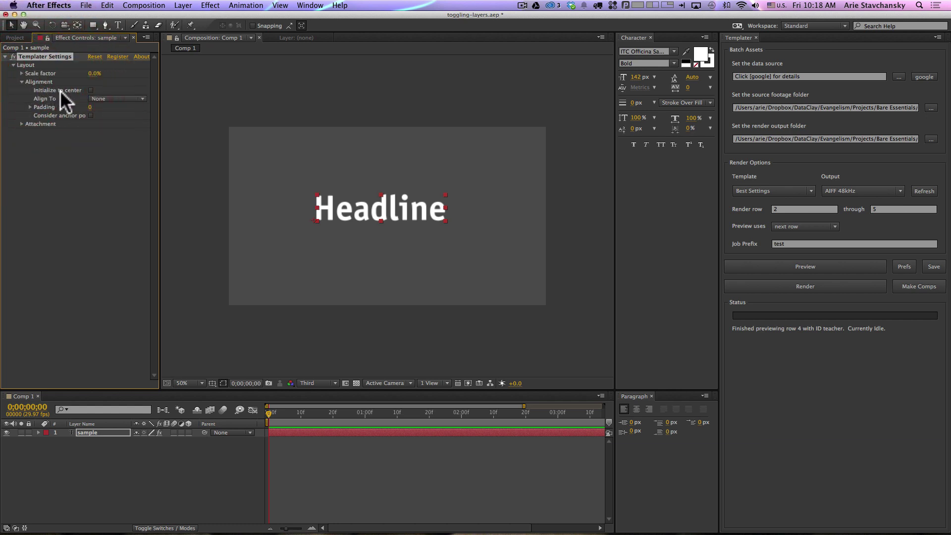
left_click(92, 98)
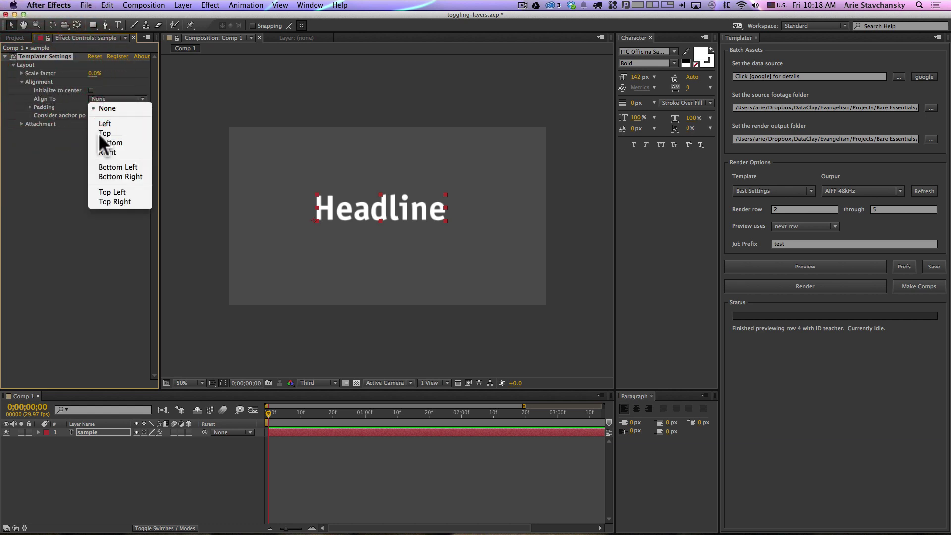
left_click(98, 132)
left_click(91, 89)
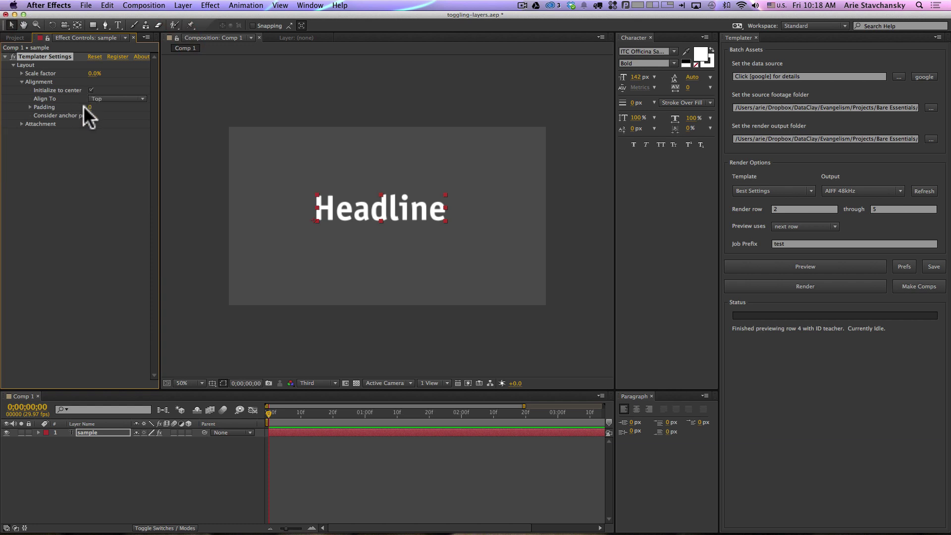
- Set the sample layer's alignment padding to 50 and preview the layout using Templater's current state option
left_click(90, 107)
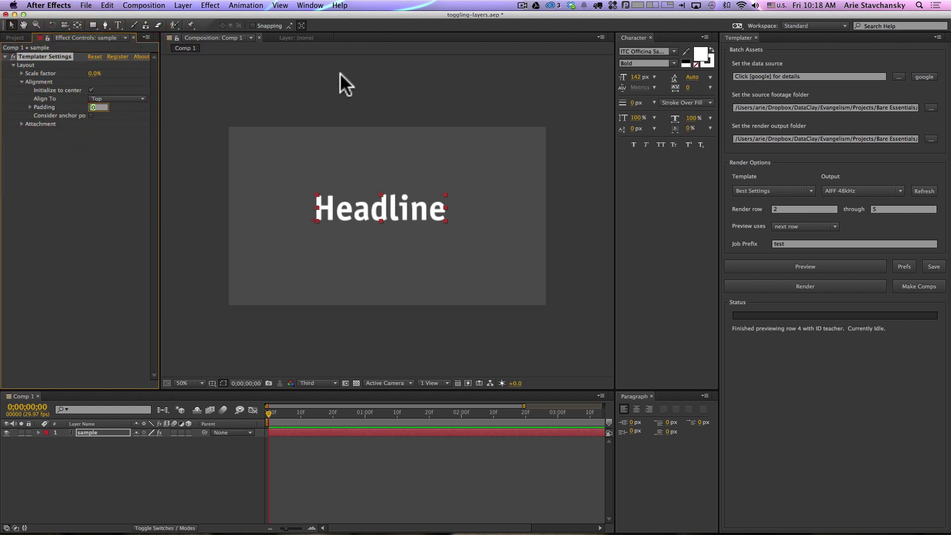
type("50")
key("Return")
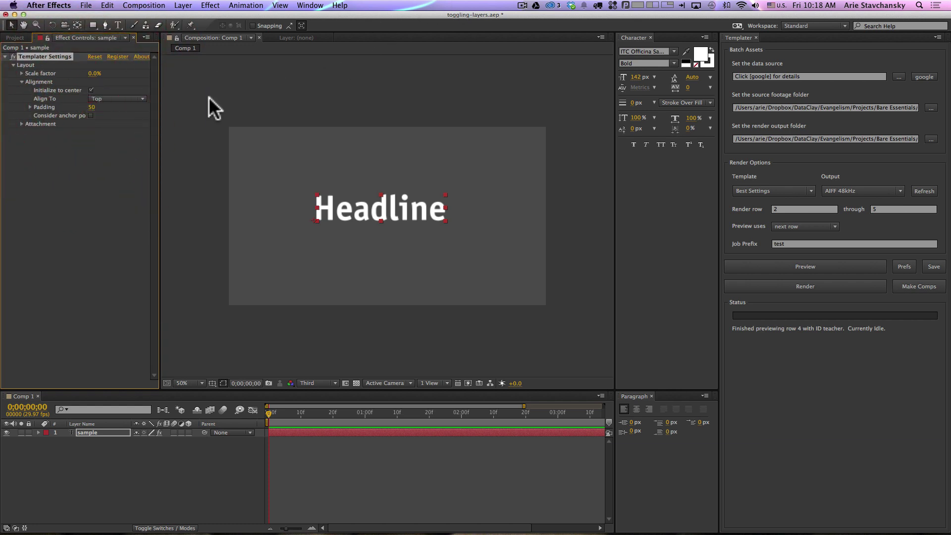
left_click(794, 227)
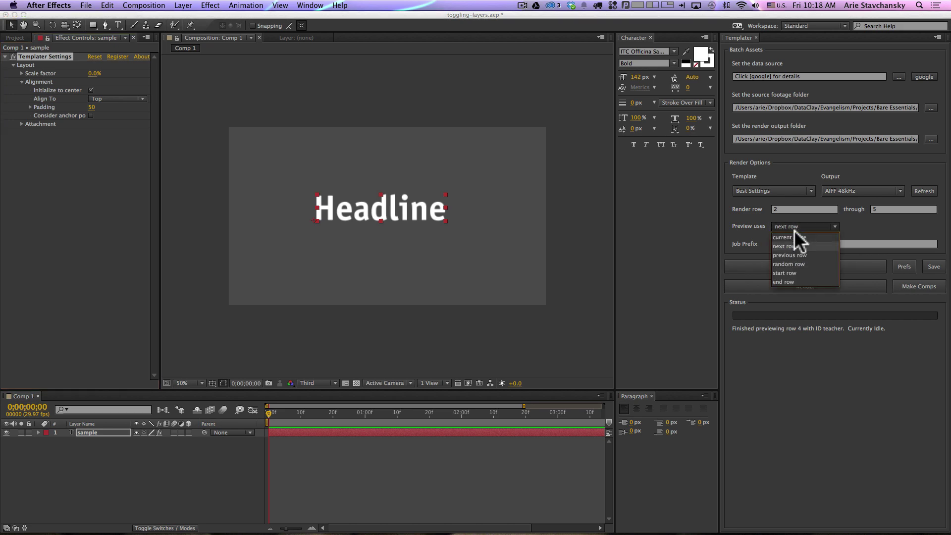
left_click(792, 236)
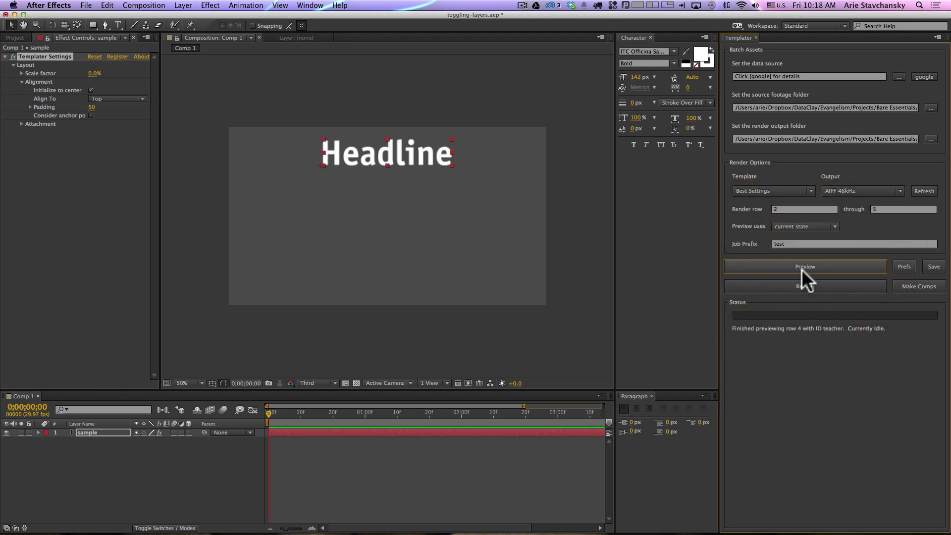
- Switch to the Google Sheet and enter "welcome to dataclay" in B2 and "new features released" in B3
key("ctrl+Right")
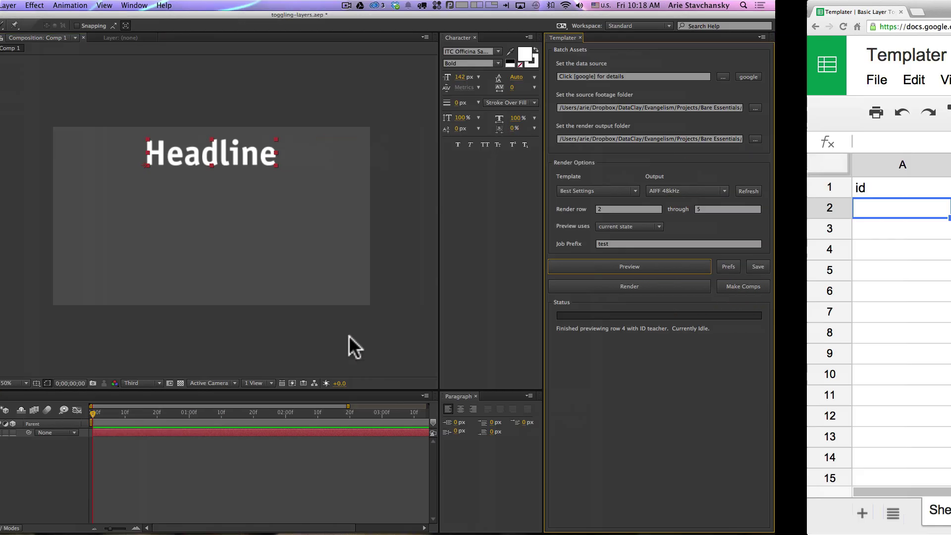
left_click(170, 206)
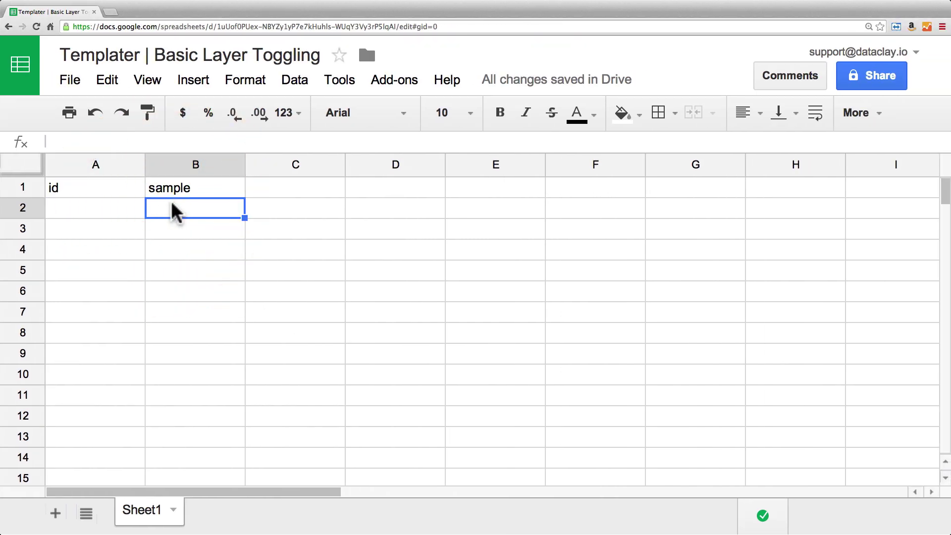
type("welcome")
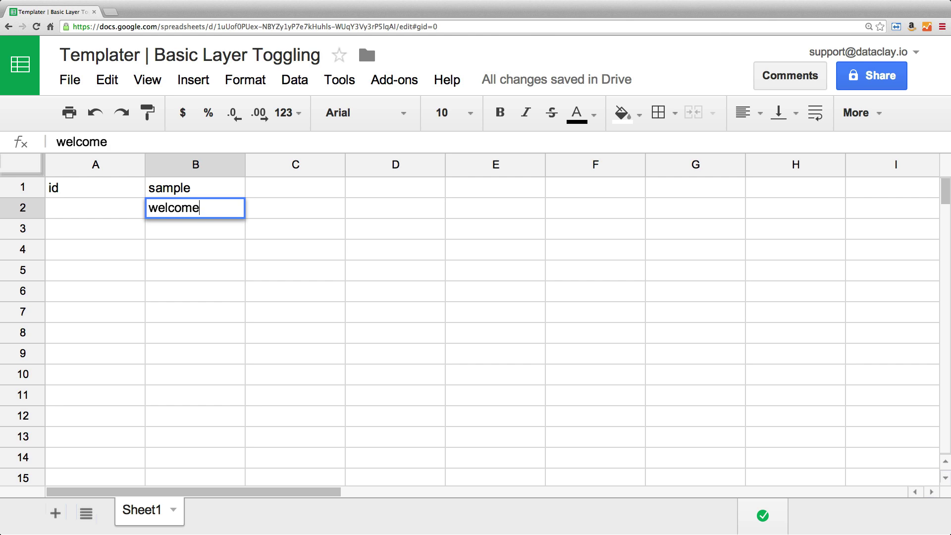
type(" to dataclay")
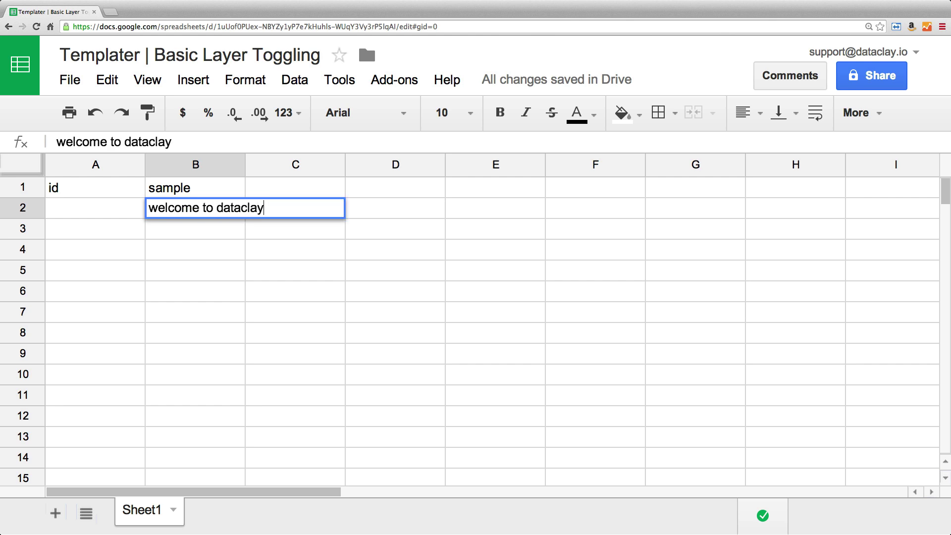
key("Return")
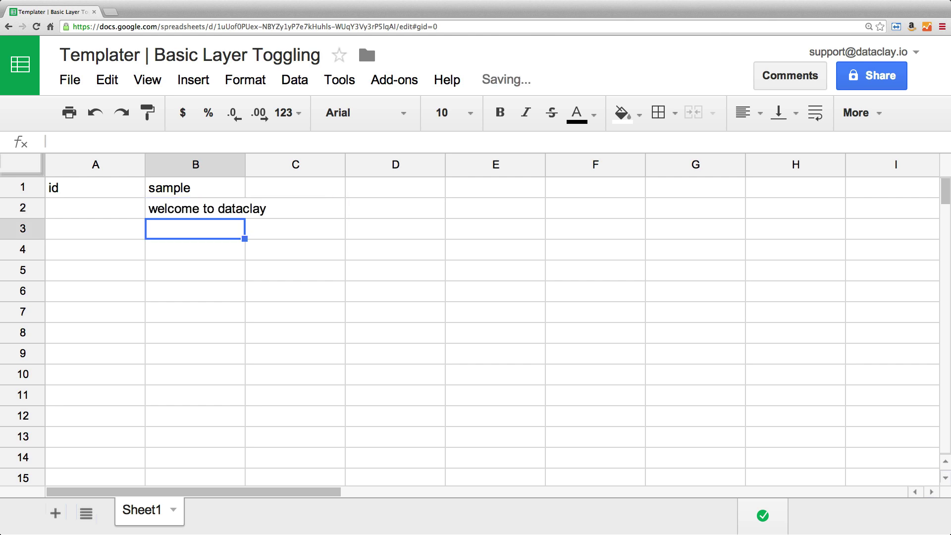
type("new ")
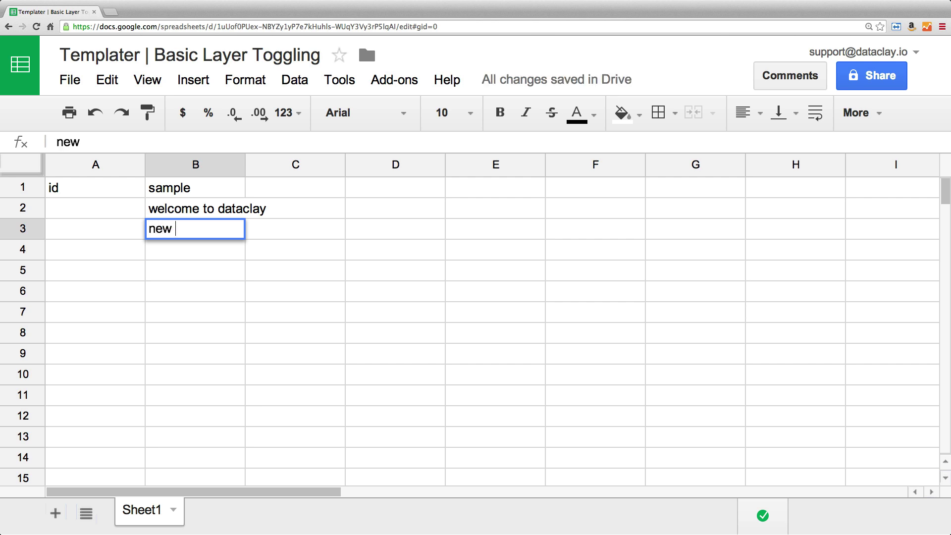
type("features released")
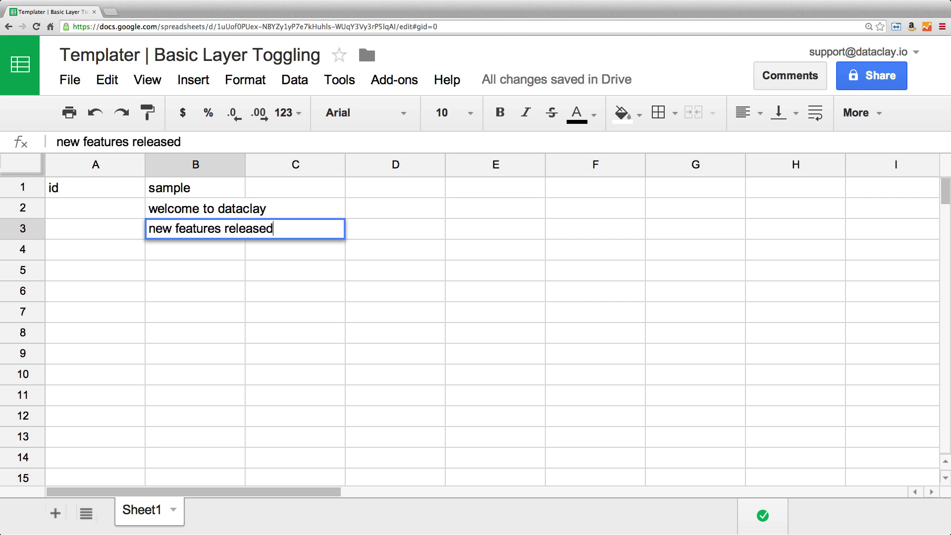
key("Return")
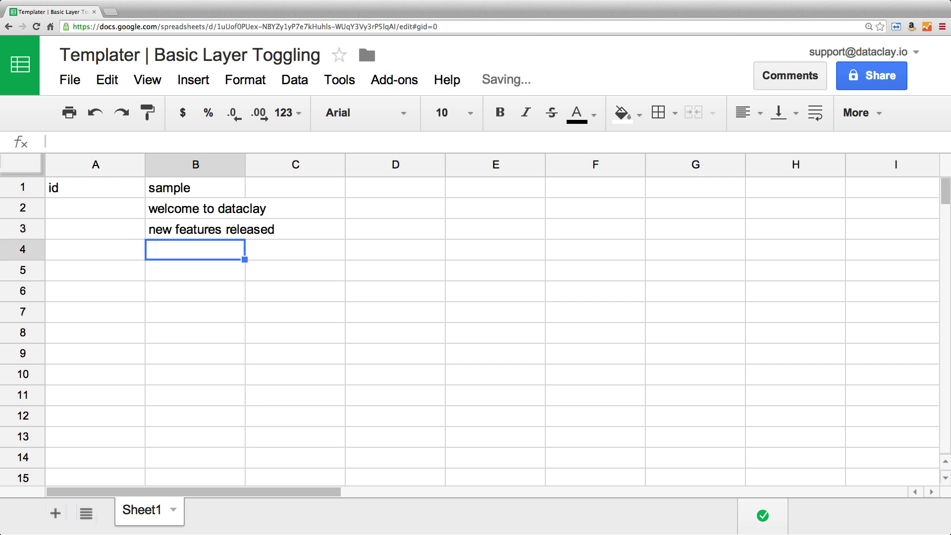
- Enter "enjoy the ease" in B4 and "best of luck!" in B5 of the sample column
type("enjoy the ")
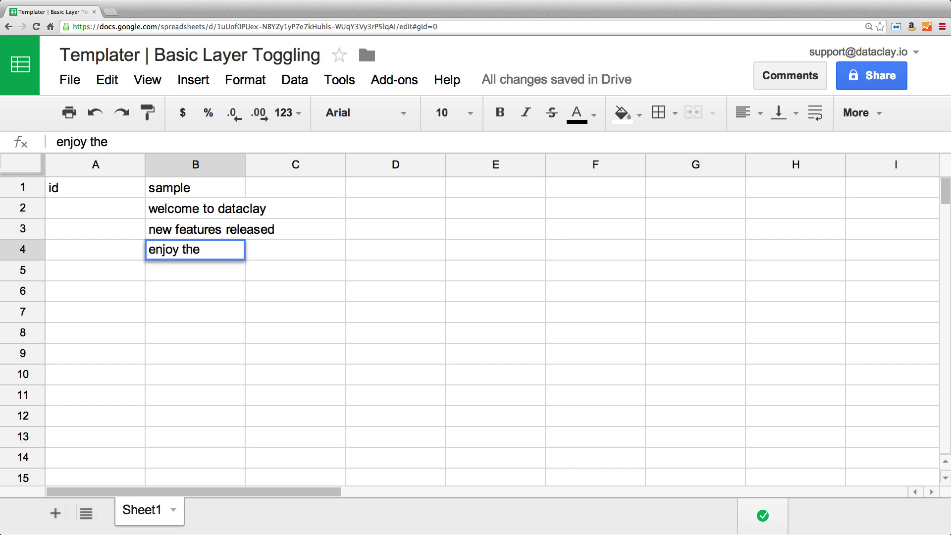
type("ease")
key("Return")
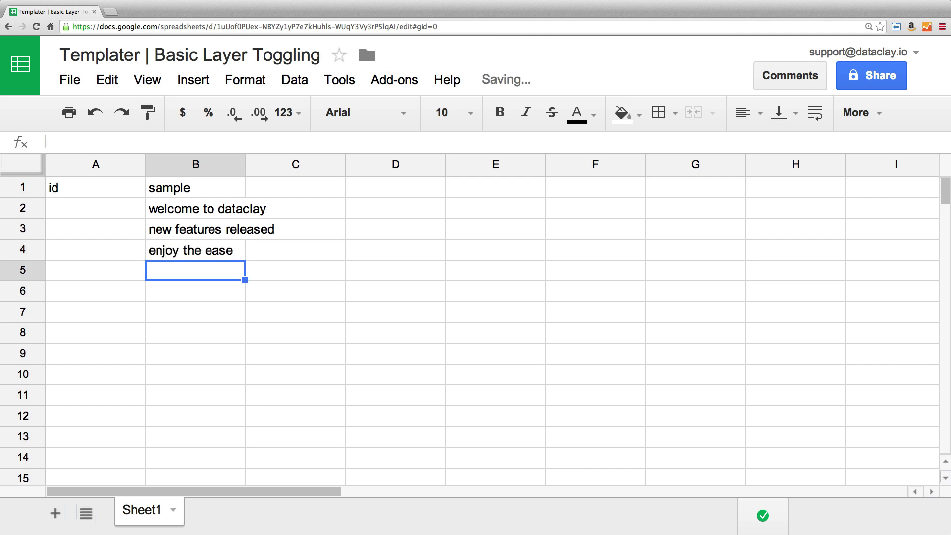
type("take")
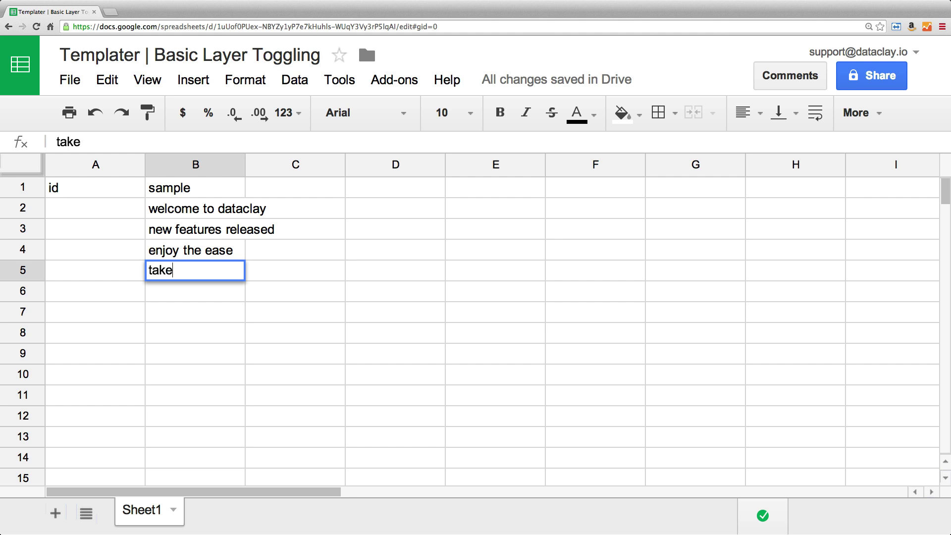
key("BackSpace")
key("BackSpace")
key("BackSpace")
key("BackSpace")
type("best of ")
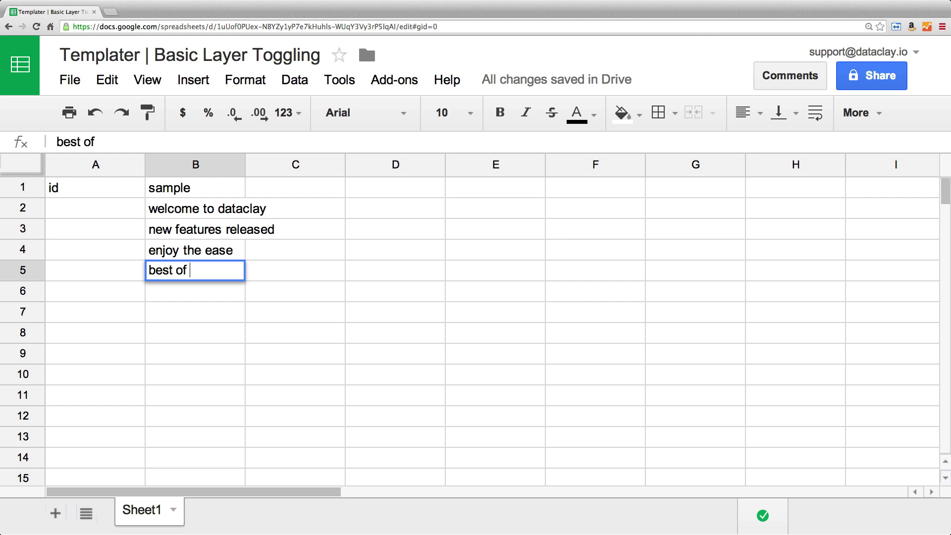
type("luck !")
key("Return")
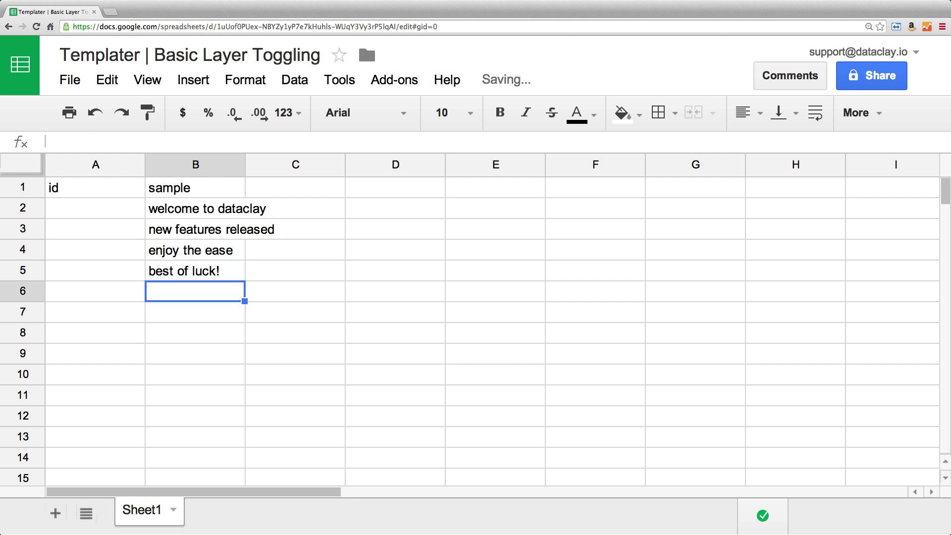
- Switch to After Effects, set Templater's data source to Sheet1 of the Google Sheet "Templater | Basic Layer Toggling", and preview successive data rows
key("ctrl+Left")
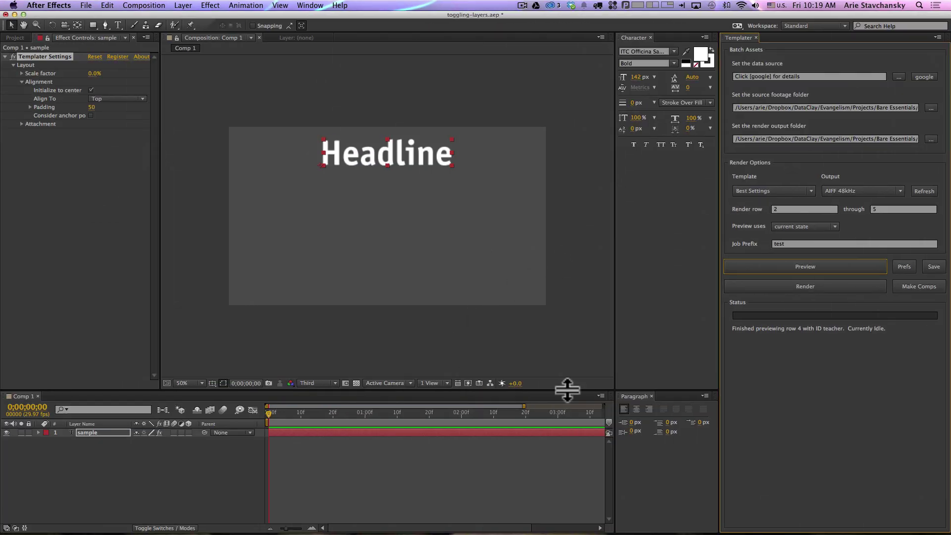
left_click(915, 75)
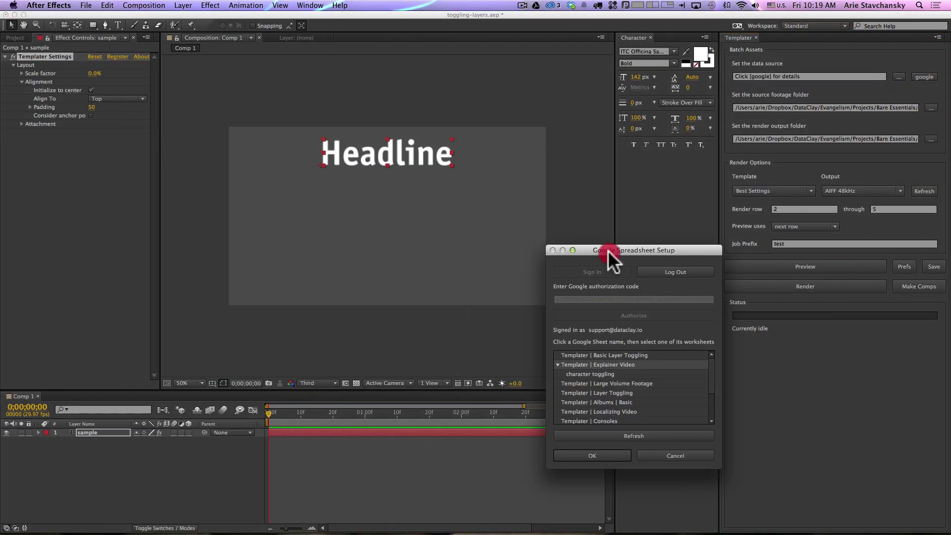
left_click_drag(607, 250, 460, 198)
left_click(450, 303)
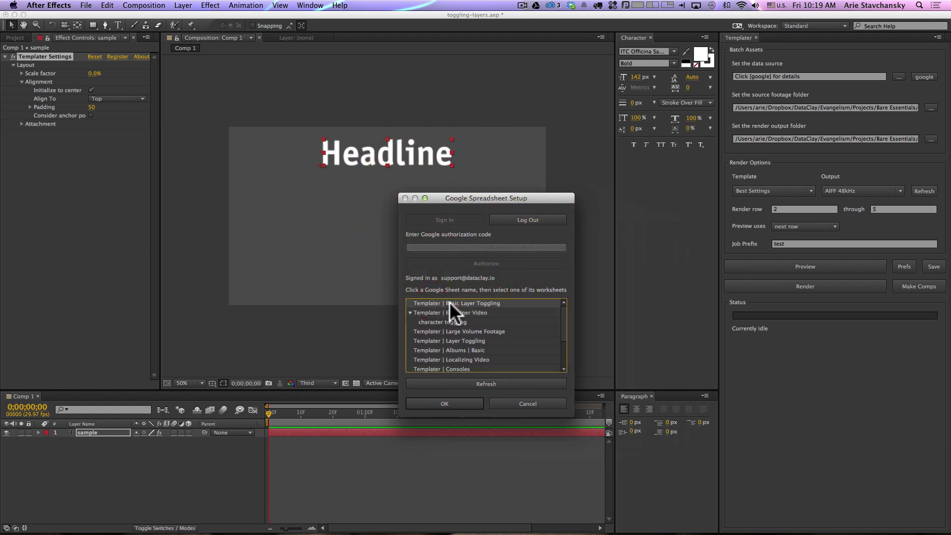
left_click(425, 312)
left_click(420, 400)
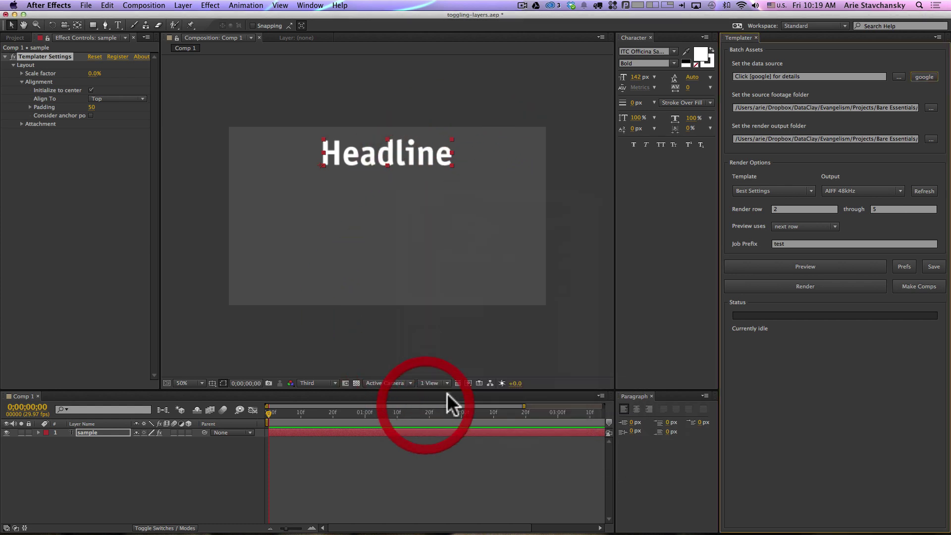
left_click(763, 261)
left_click(762, 261)
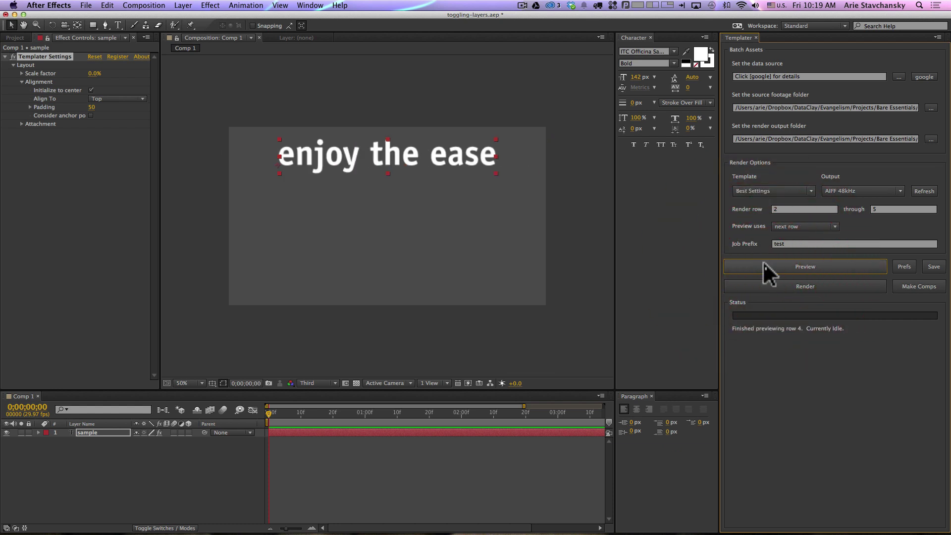
- Set the sample layer's Templater scale factor to 85% and preview the data rows in succession
left_click(95, 73)
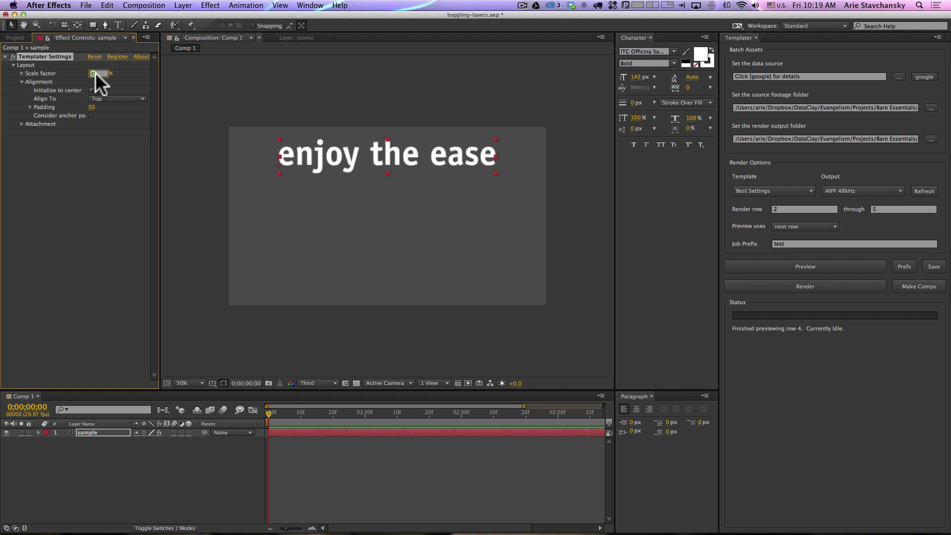
type("85")
key("Return")
left_click(822, 262)
left_click(822, 263)
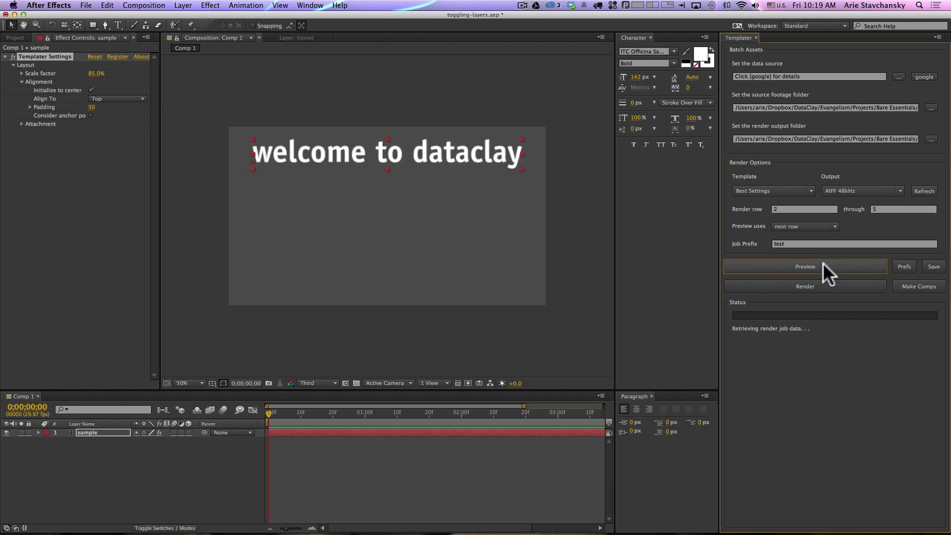
left_click(822, 263)
left_click(822, 263)
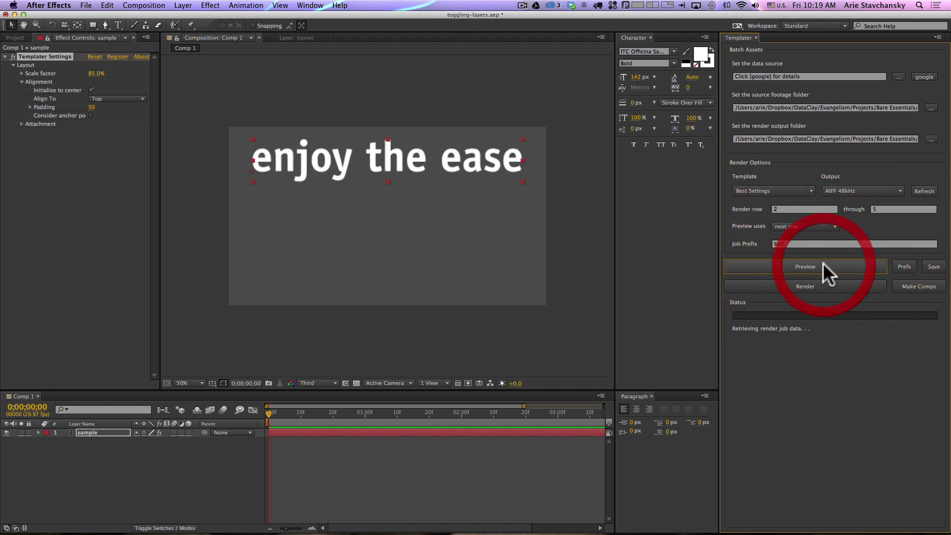
left_click(822, 263)
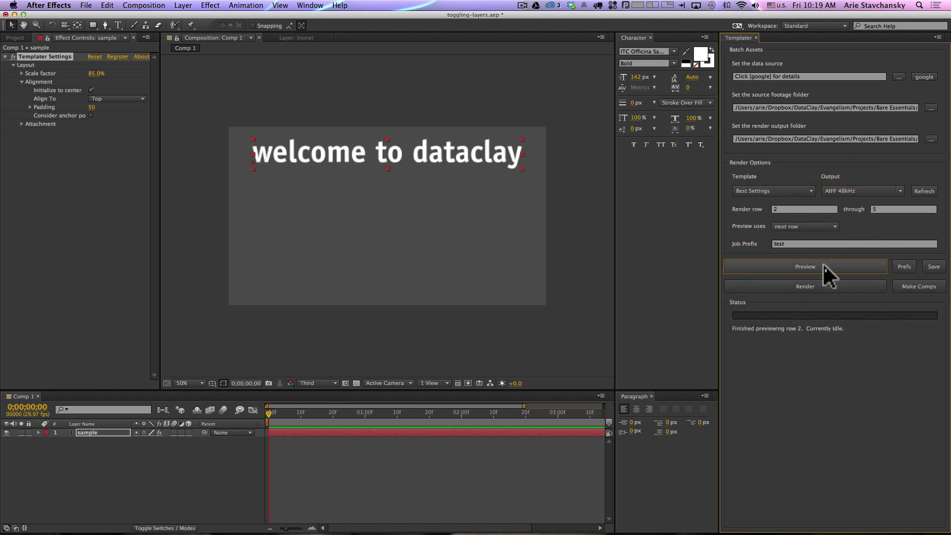
- Switch to the Google Sheet and replace the text in B4 of the sample column with "{{off}}"
key("ctrl+Right")
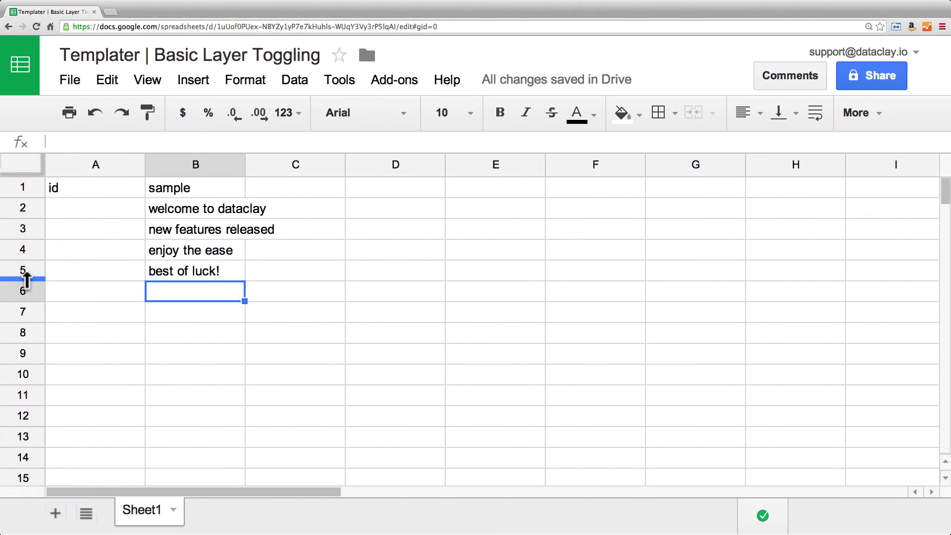
left_click(179, 234)
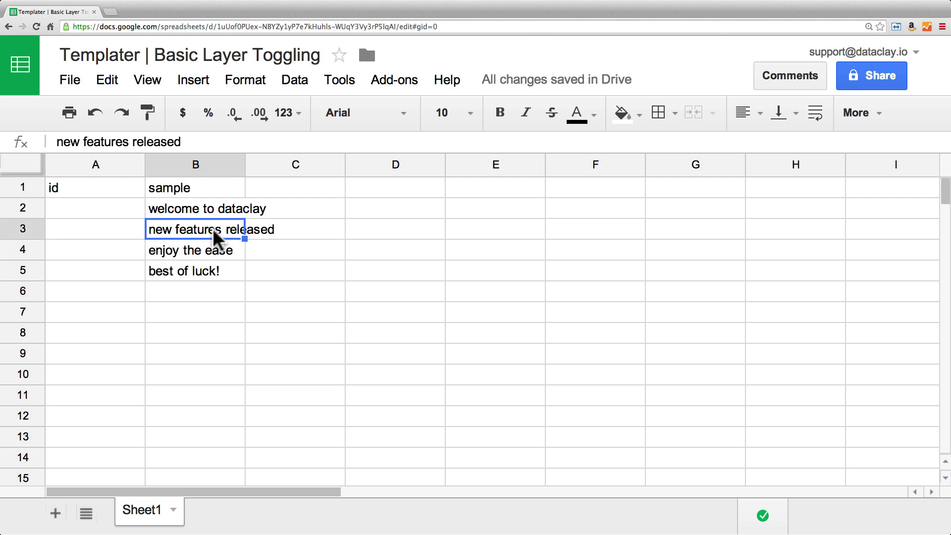
left_click(197, 253)
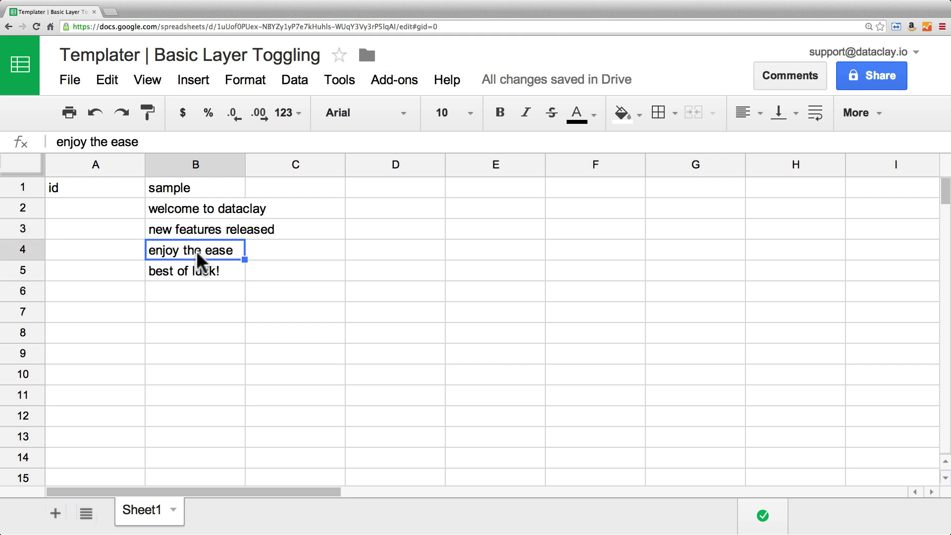
type("{{off")
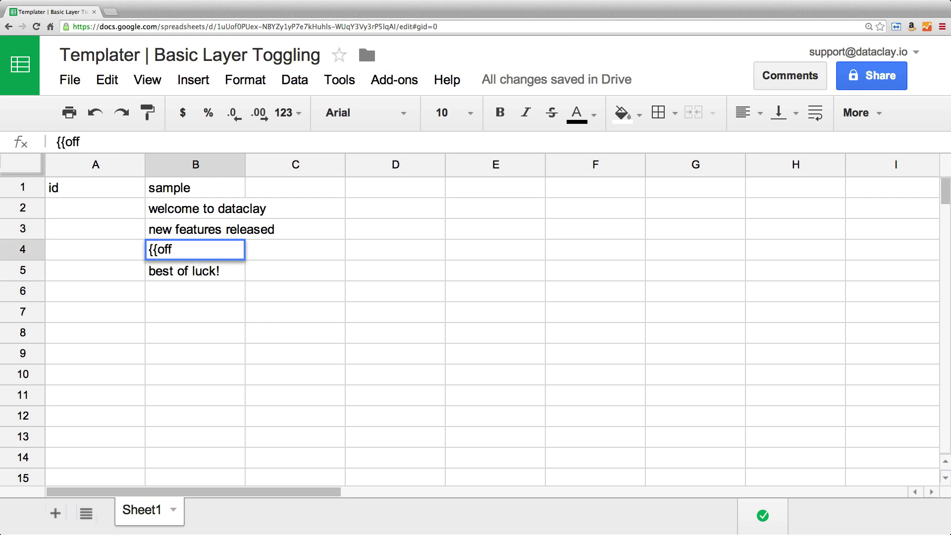
type("}}")
key("Return")
- Switch to After Effects and preview the next two data rows with Templater, through the {{off}} row
key("ctrl+Left")
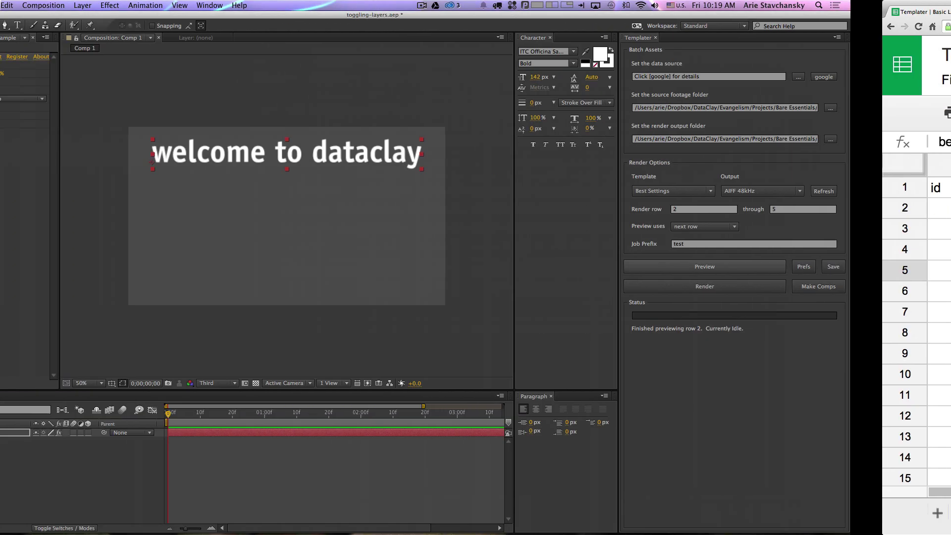
left_click(804, 267)
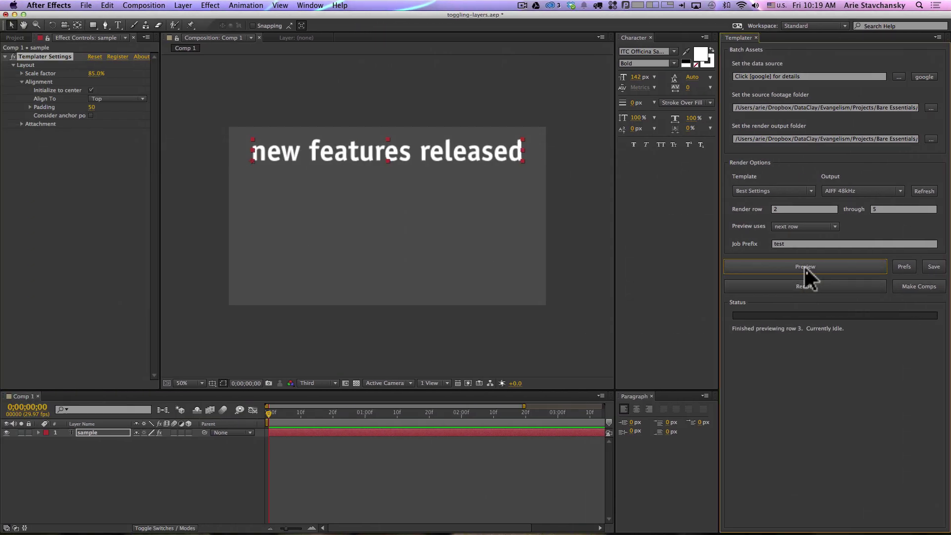
left_click(804, 266)
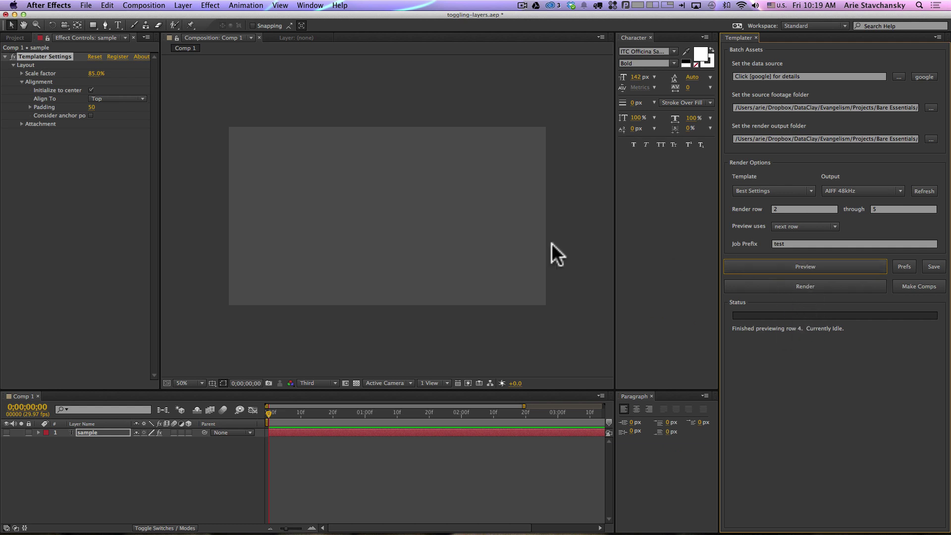
- Switch to the Google Sheet and fill the id column, A2 to A5, with hdln1, hdln2, hdln3 and hdln4
key("ctrl+Right")
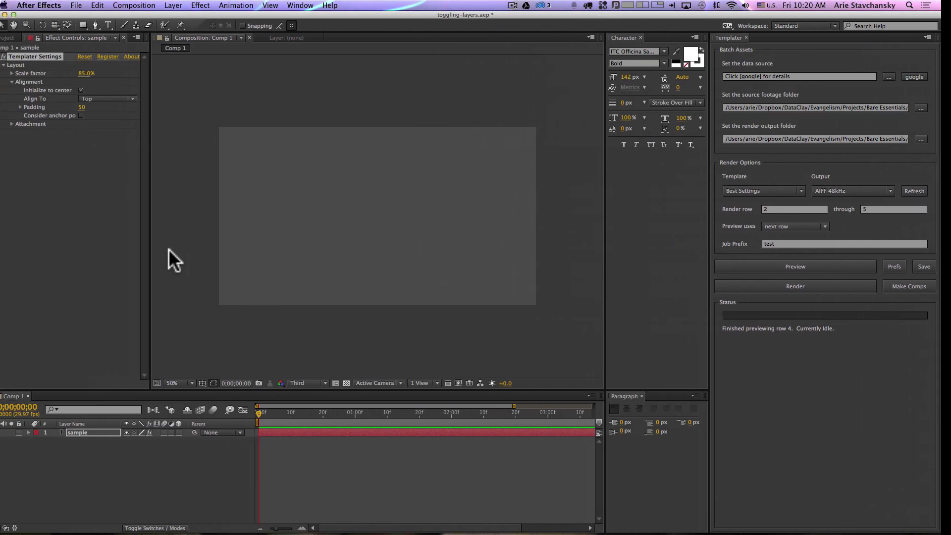
key("ctrl+Right")
left_click(127, 210)
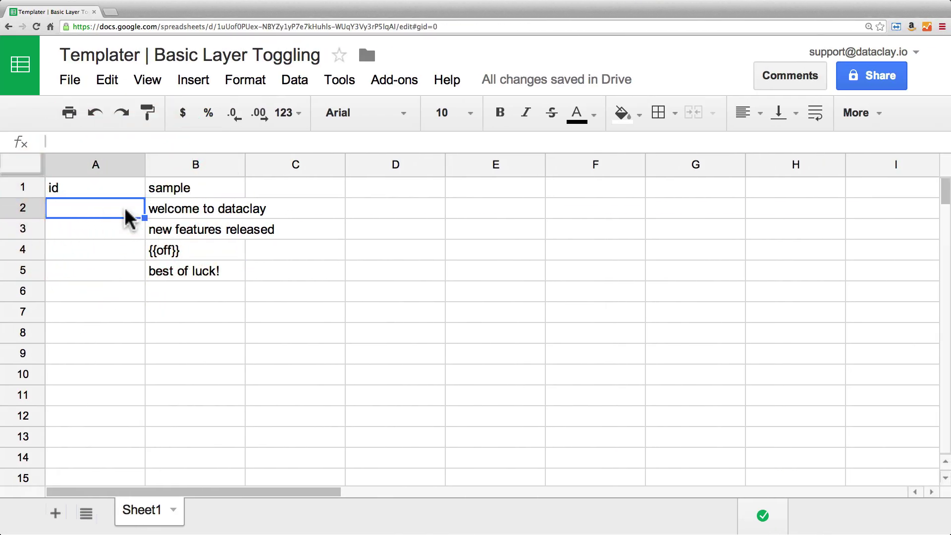
type("hdln1")
key("Return")
type("hdln2")
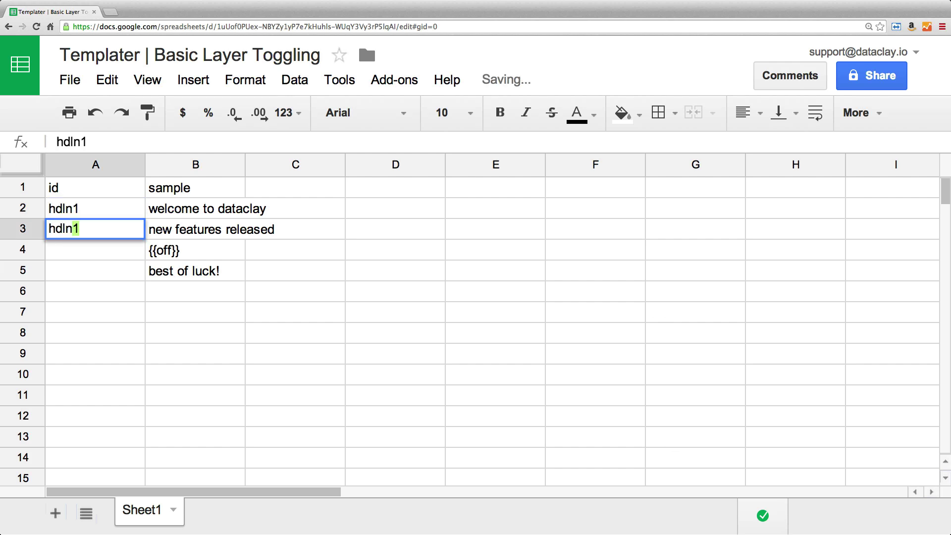
key("Return")
type("hdln3")
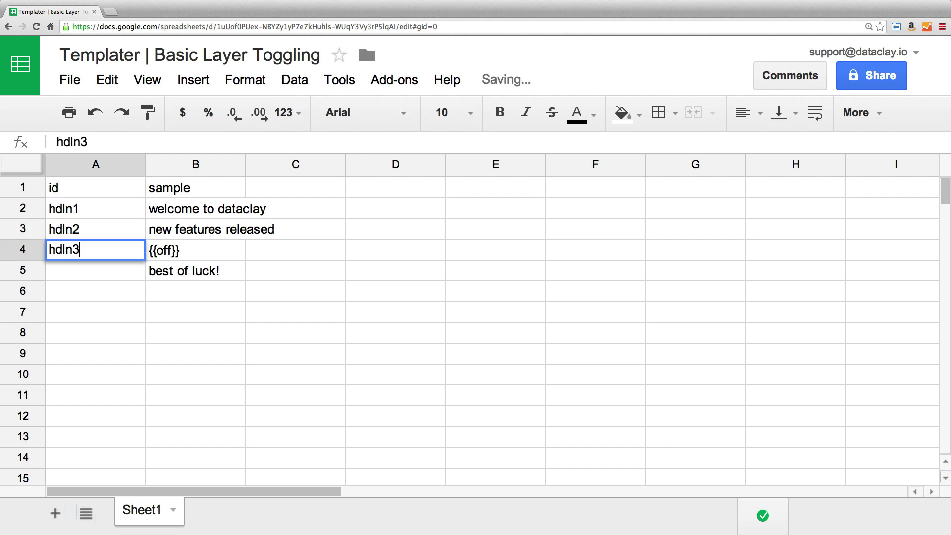
key("Return")
type("hdln4")
key("Return")
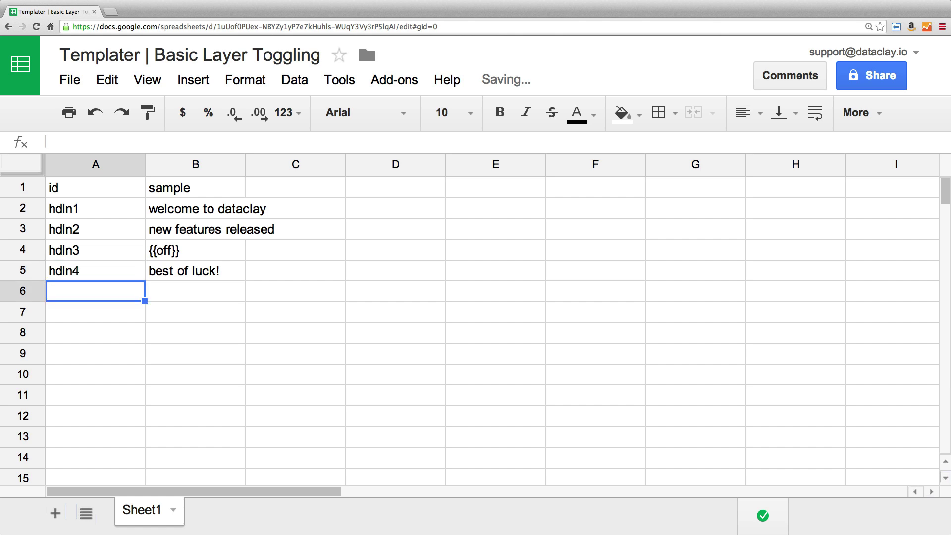
- Switch to After Effects and preview the data rows in succession to check the row IDs in Templater's status
key("ctrl+Left")
left_click(805, 267)
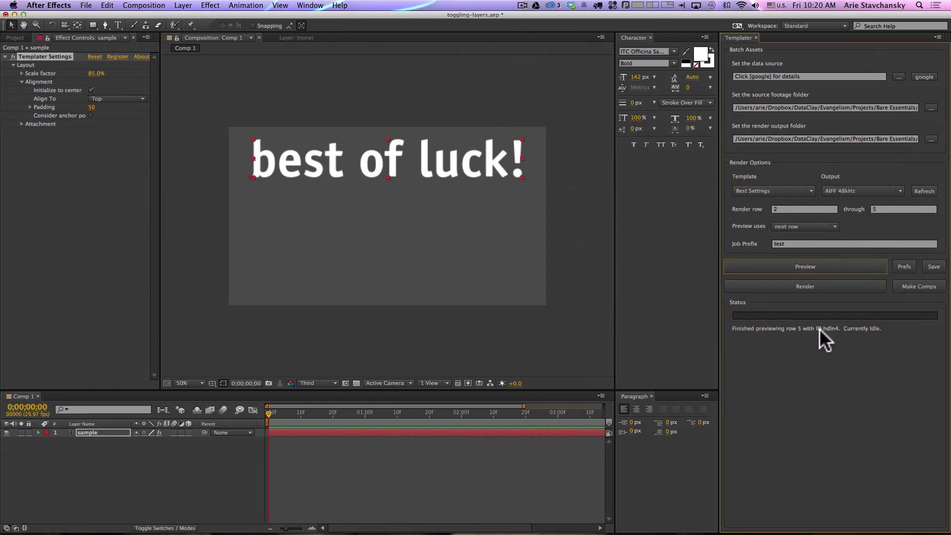
left_click(765, 265)
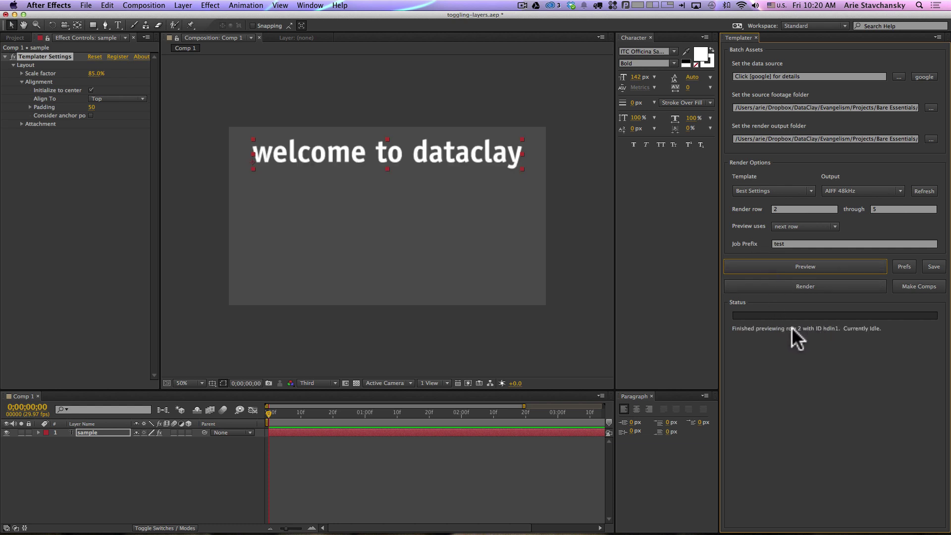
left_click(799, 268)
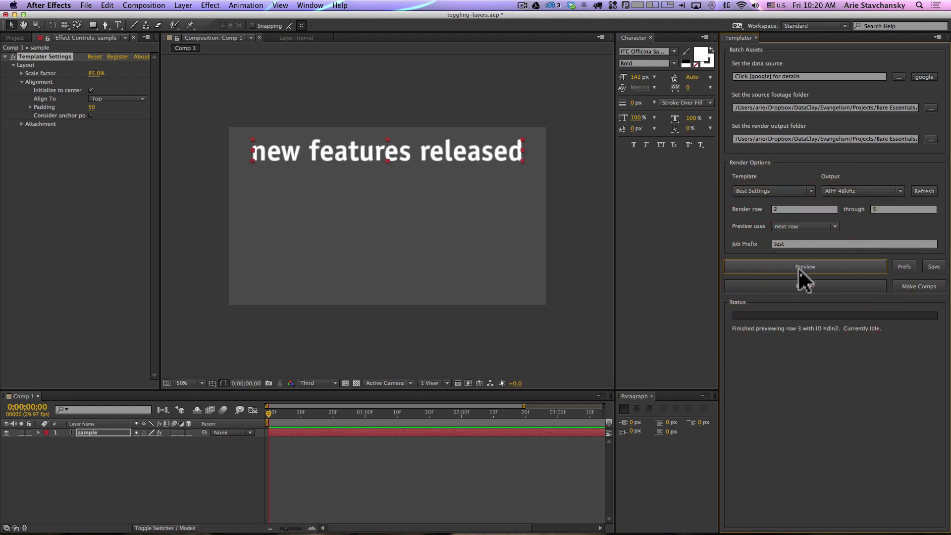
left_click(798, 268)
left_click(797, 267)
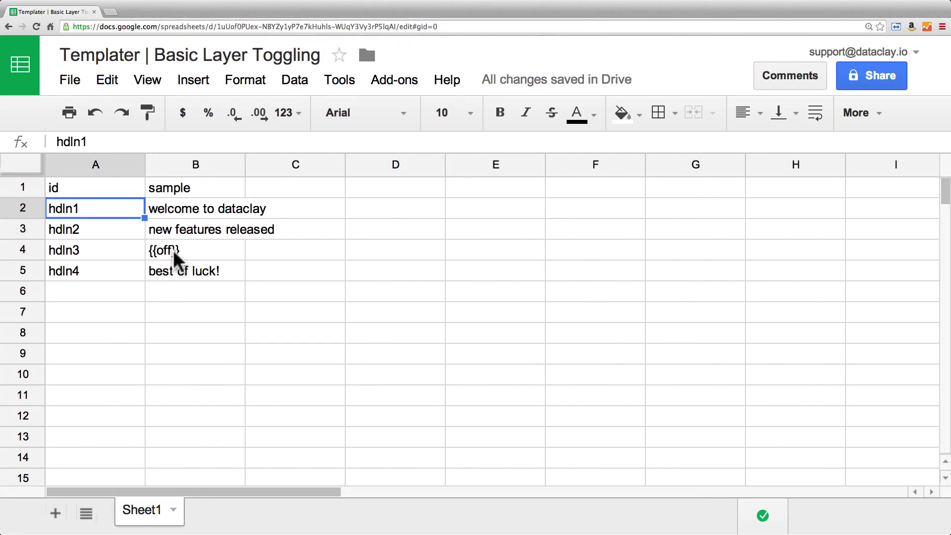
- Switch to the Google Sheet and clear the sample cell B4 in the hdln3 row
left_click(176, 255)
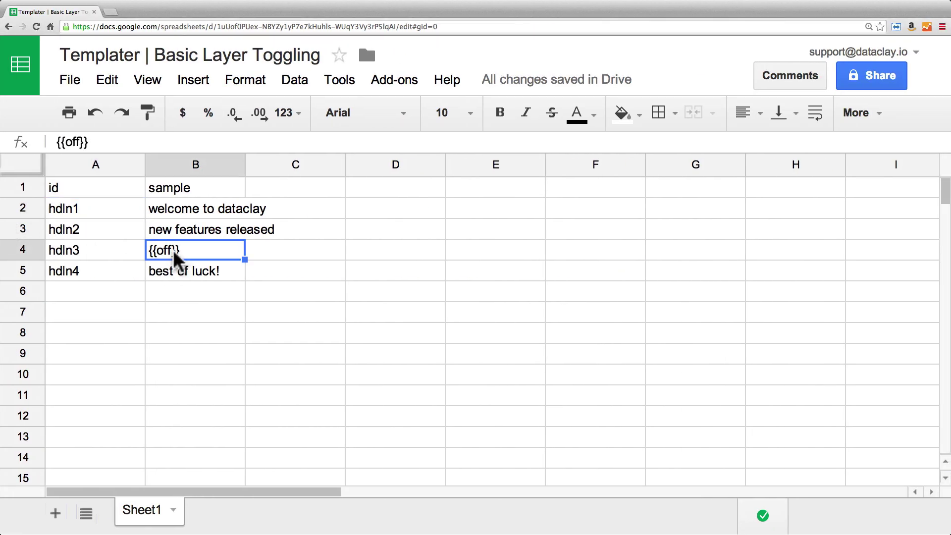
key("Delete")
key("Return")
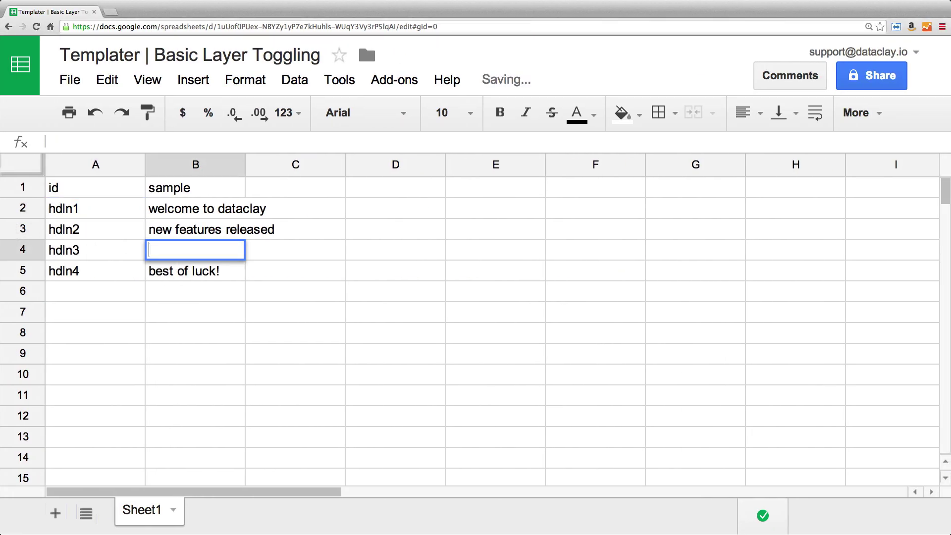
key("Return")
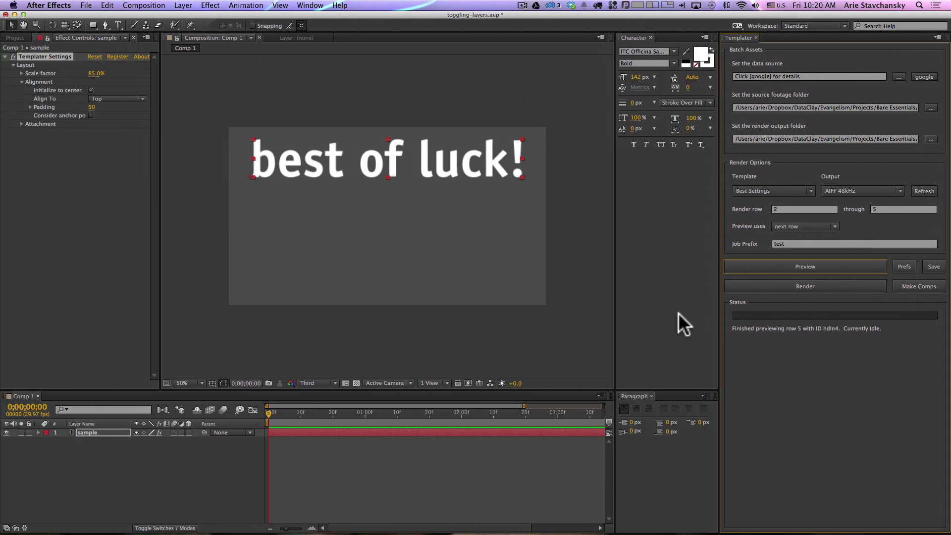
- Switch to After Effects and preview rows 2 through 4, checking the sheet's empty sample cell in between
left_click(773, 262)
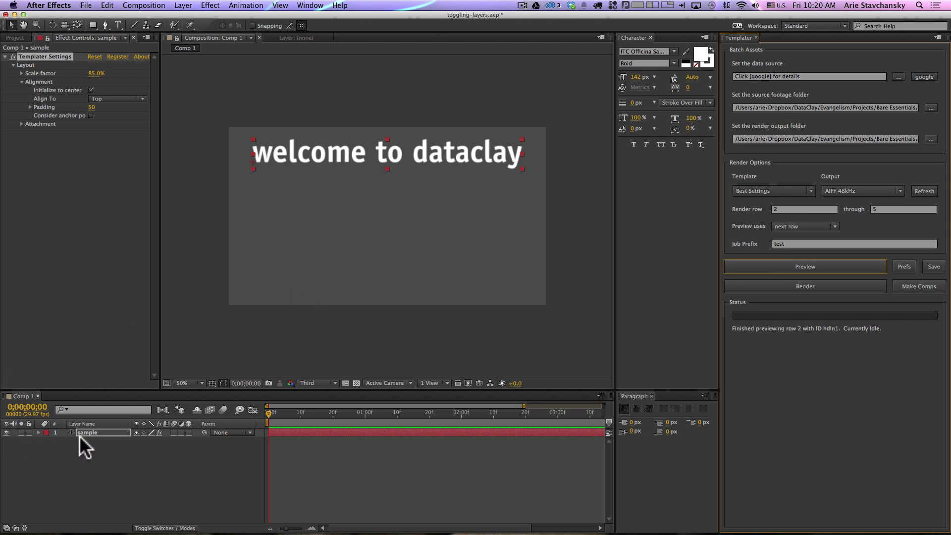
left_click(784, 265)
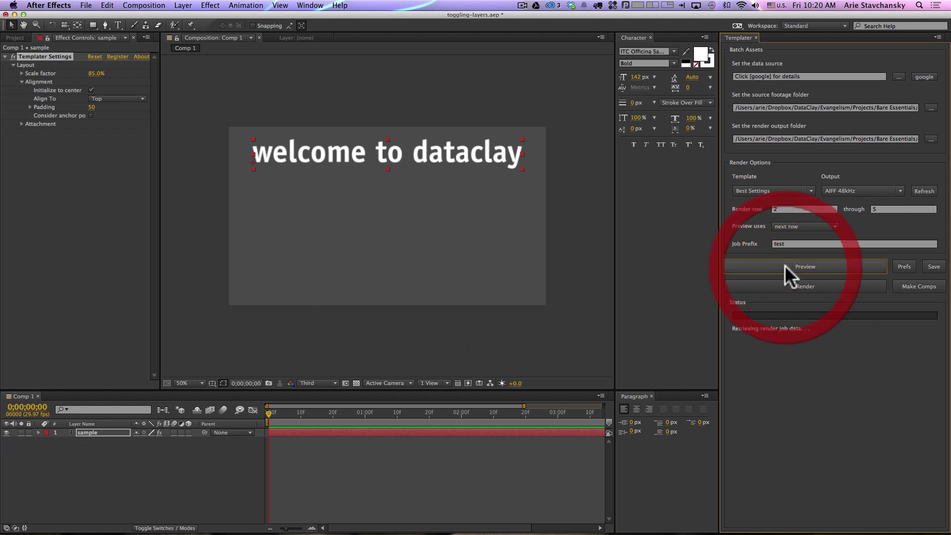
key("ctrl+Right")
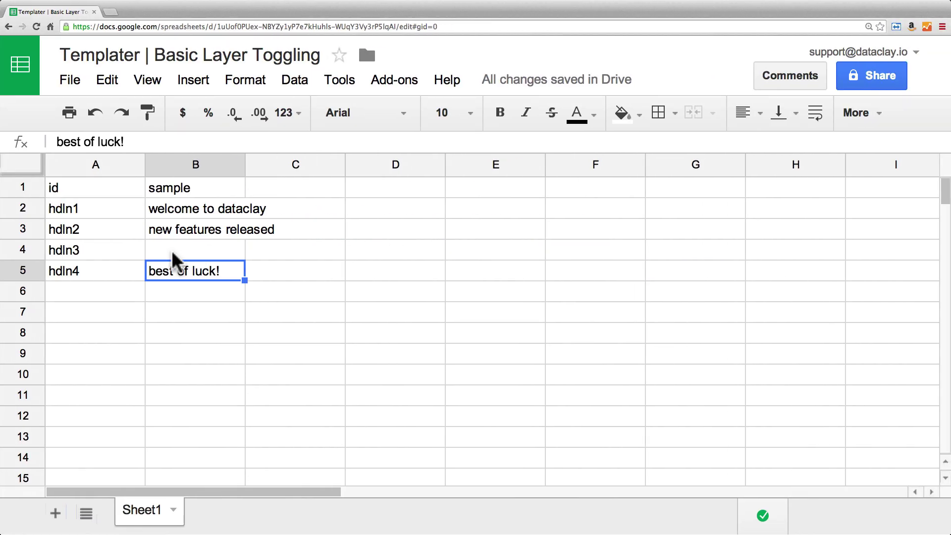
key("ctrl+Left")
left_click(837, 266)
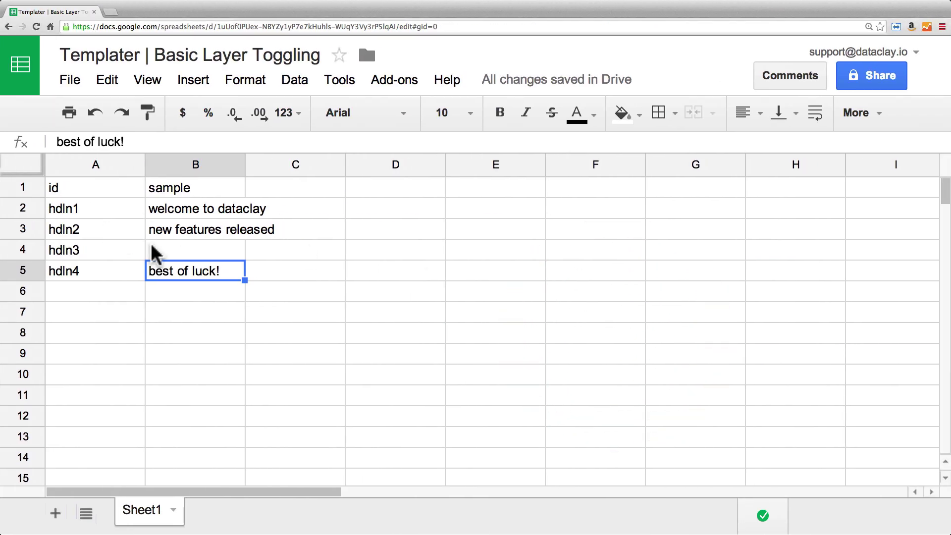
- Switch to the Google Sheet and enter "{{off}}" in the empty sample cell B4 of the hdln3 row
left_click(158, 250)
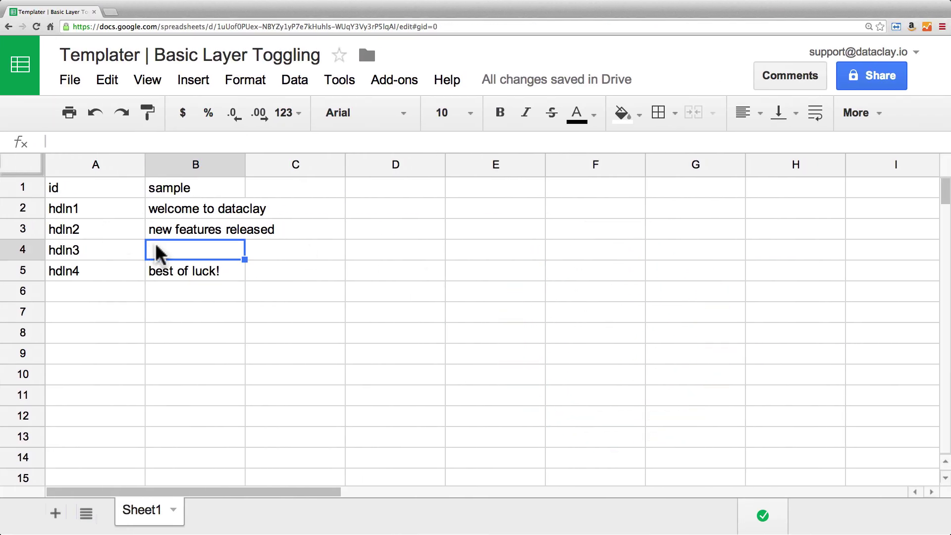
type("{{off")
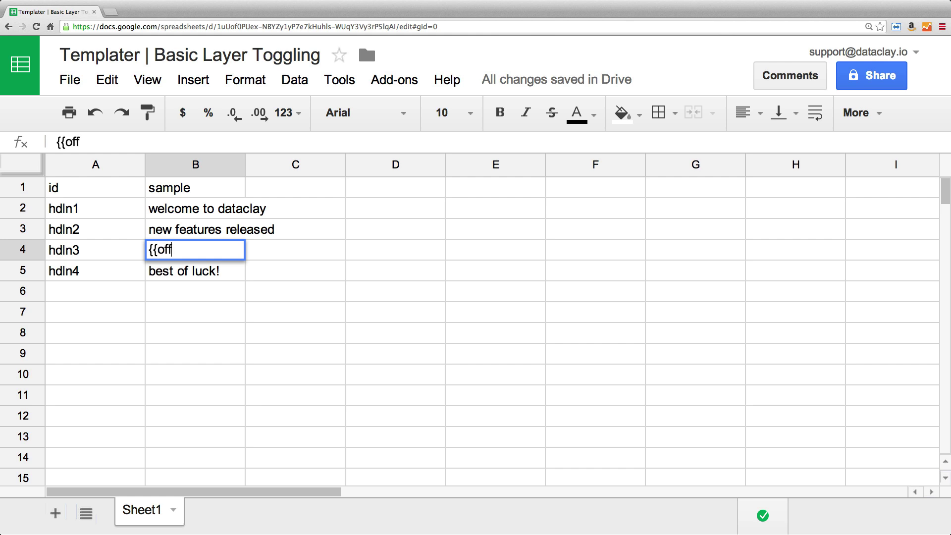
type("{{")
key("Return")
key("Up")
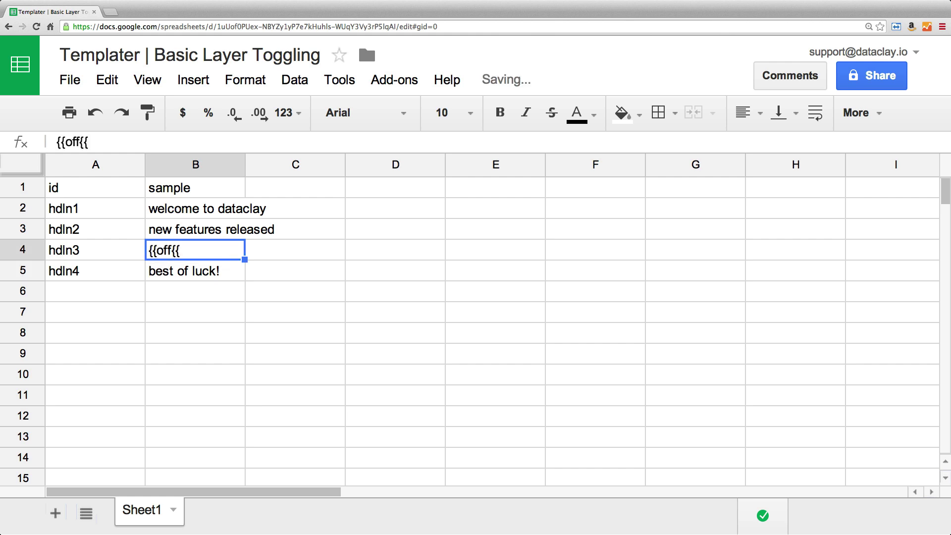
type("P")
key("BackSpace")
type("{")
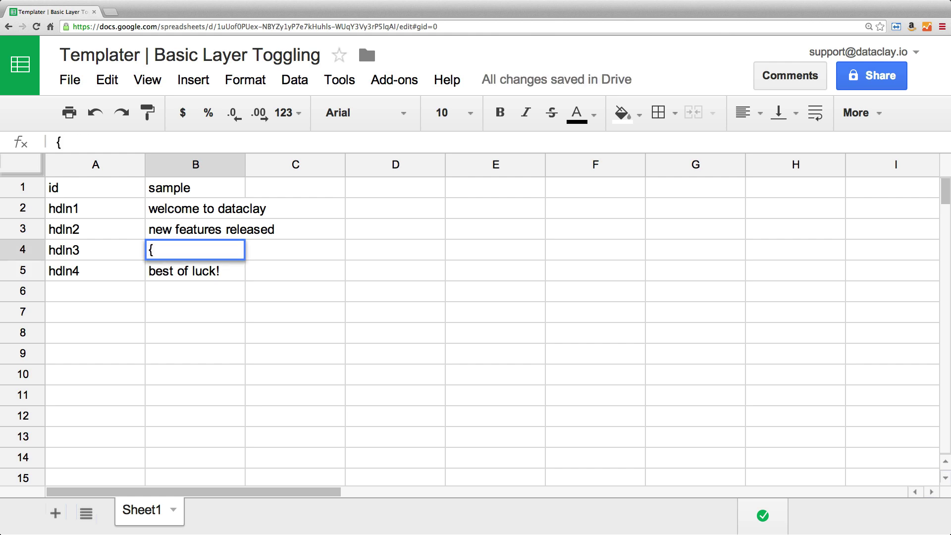
type("{off}}")
key("Return")
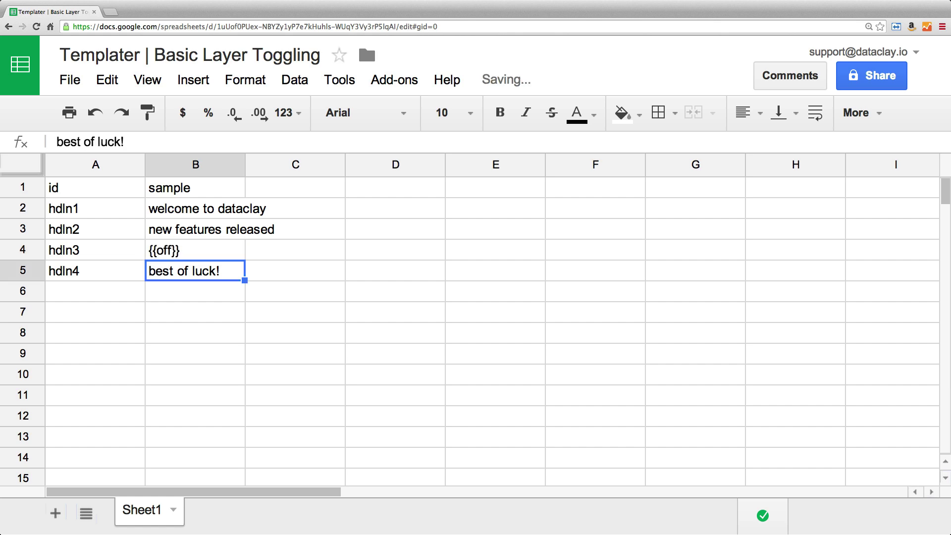
- Switch to After Effects and preview successive data rows up to hdln3 to check the sample layer's visibility
key("super+Tab")
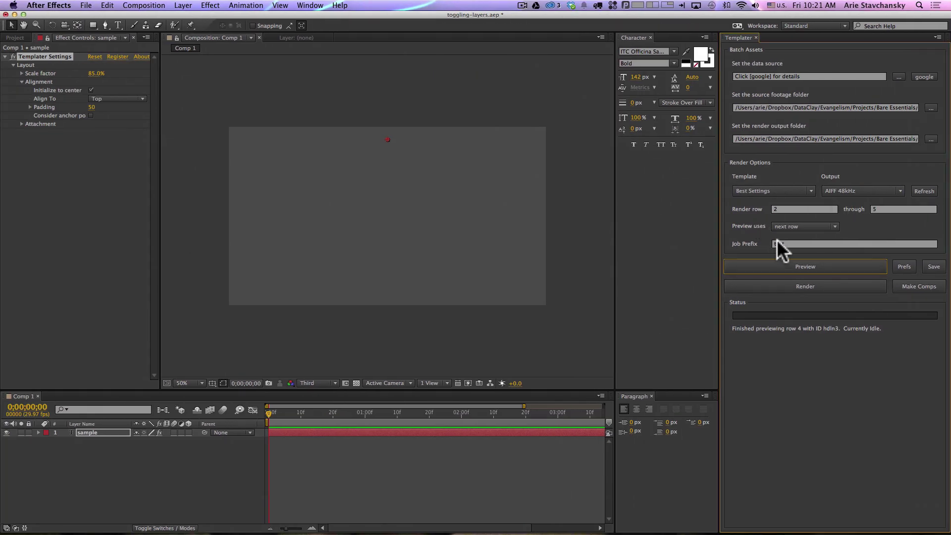
left_click(782, 266)
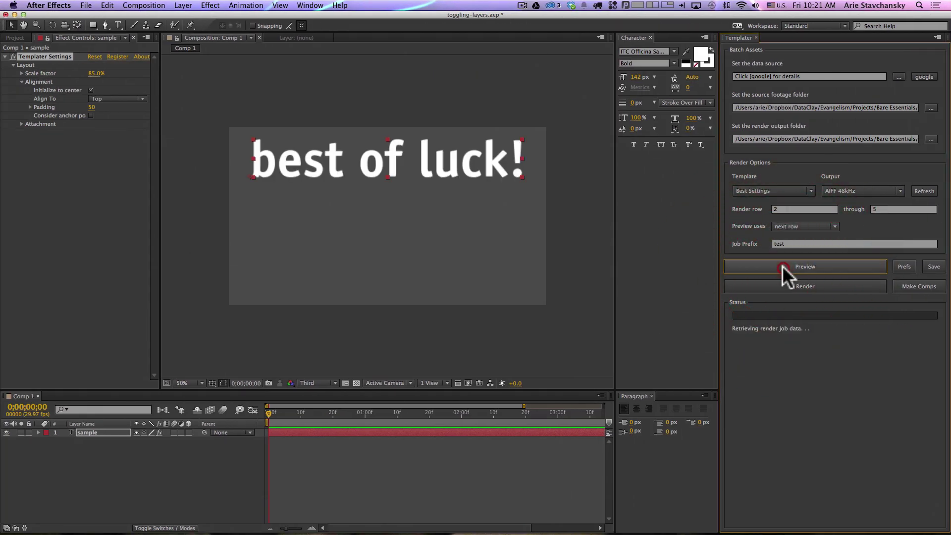
left_click(782, 266)
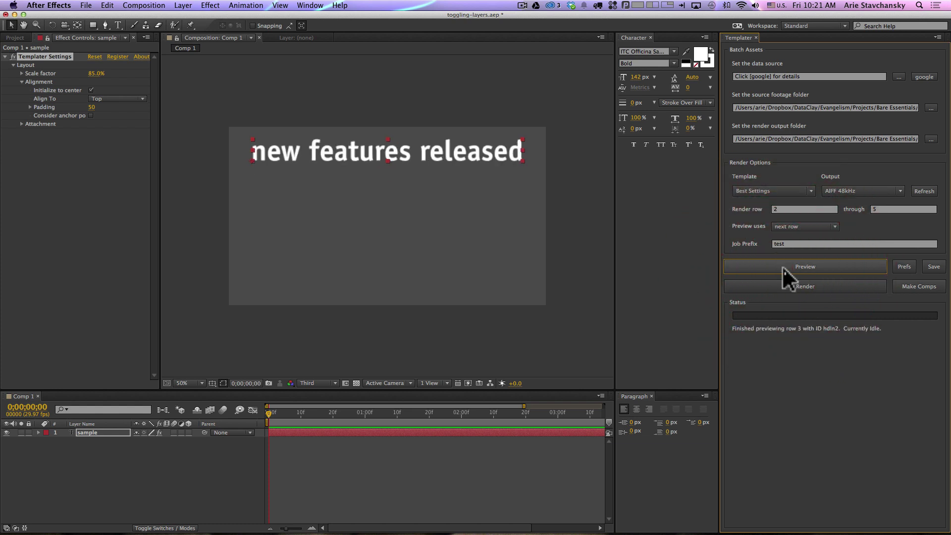
left_click(782, 266)
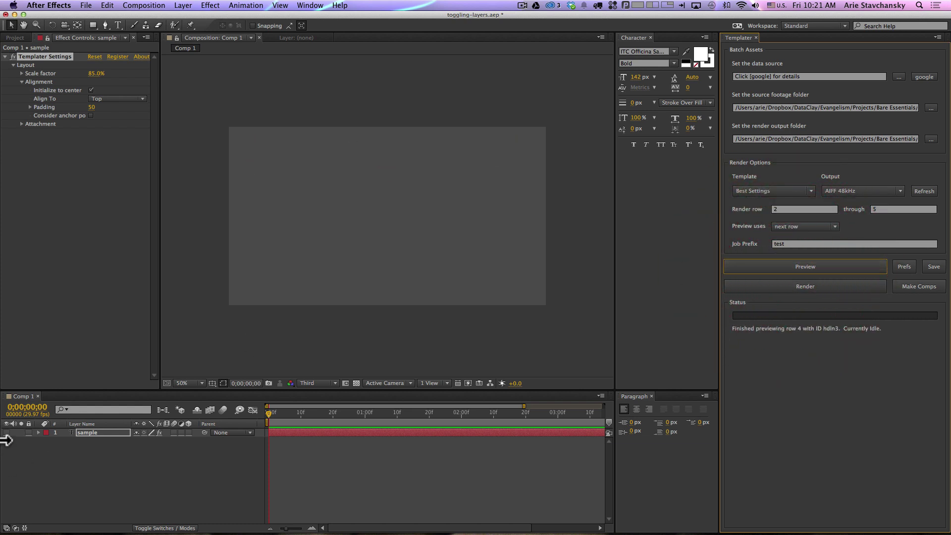